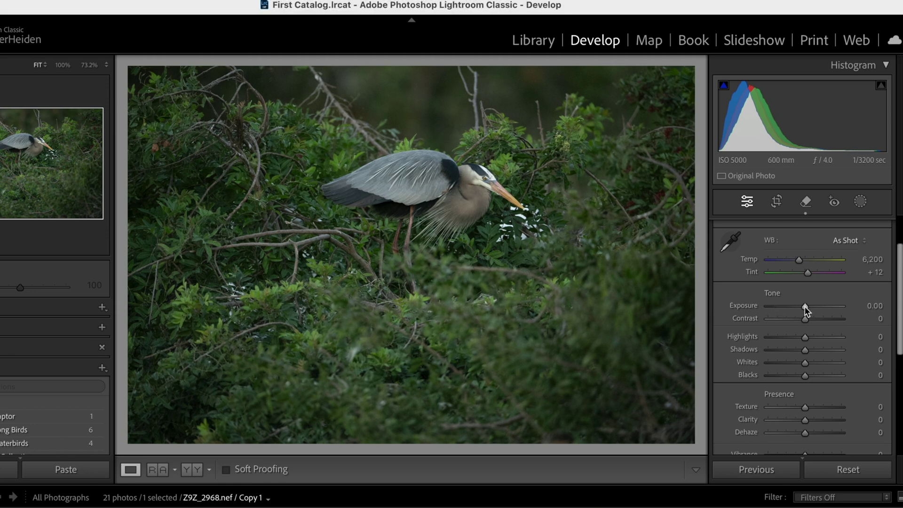
Try a darker exposure and more contrast on the heron photo, then reset both to zero
{"action": "mouse_move", "coordinate": [806, 306]}
{"action": "left_mouse_down"}
{"action": "mouse_move", "coordinate": [787, 309]}
{"action": "mouse_move", "coordinate": [826, 310]}
{"action": "mouse_move", "coordinate": [806, 310]}
{"action": "left_mouse_up"}
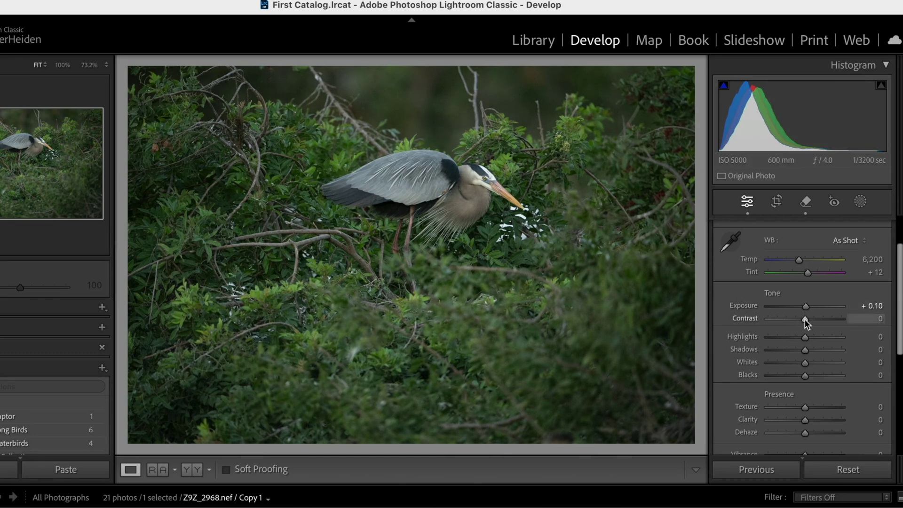
{"action": "left_click_drag", "start_coordinate": [804, 319], "coordinate": [833, 311]}
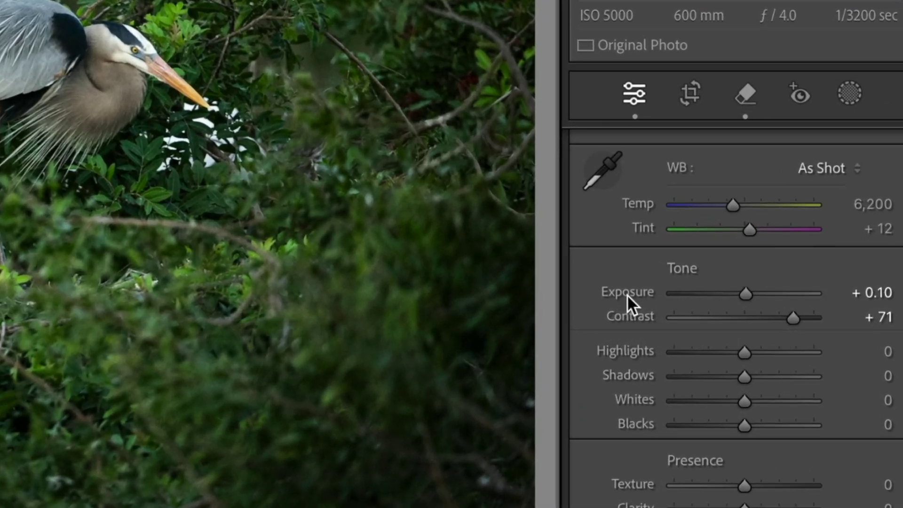
{"action": "double_click", "coordinate": [696, 303]}
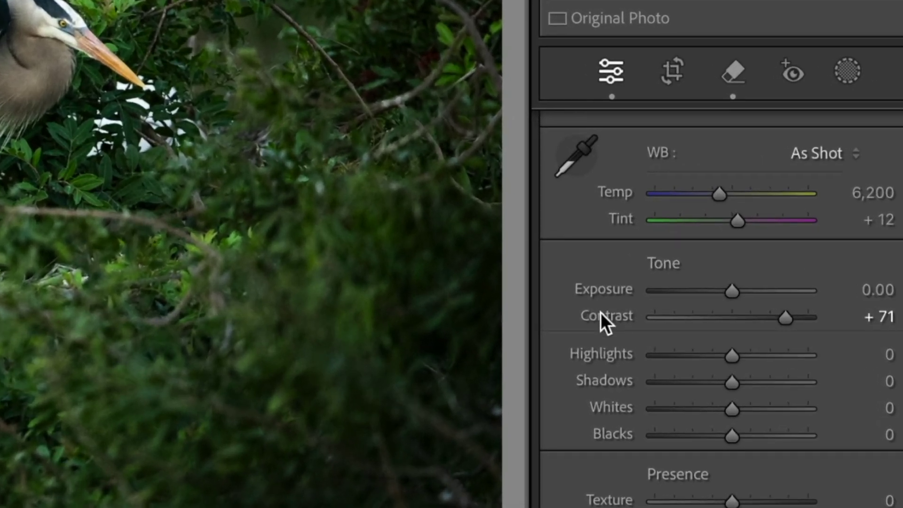
{"action": "double_click", "coordinate": [601, 312]}
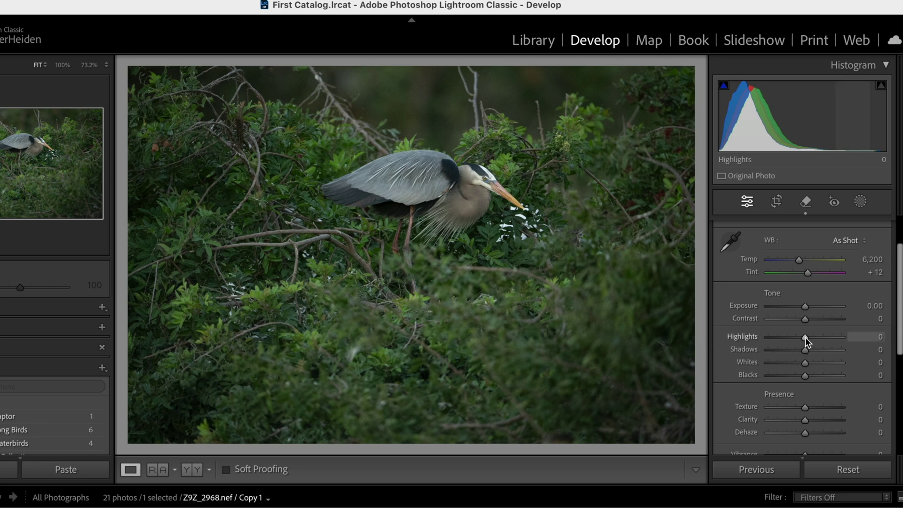
Set Highlights to −5, Shadows to −2 and Whites to +13 on the heron photo
{"action": "mouse_move", "coordinate": [806, 337]}
{"action": "left_mouse_down"}
{"action": "mouse_move", "coordinate": [850, 341]}
{"action": "mouse_move", "coordinate": [755, 344]}
{"action": "mouse_move", "coordinate": [802, 340]}
{"action": "left_mouse_up"}
{"action": "left_click_drag", "start_coordinate": [804, 340], "coordinate": [804, 339]}
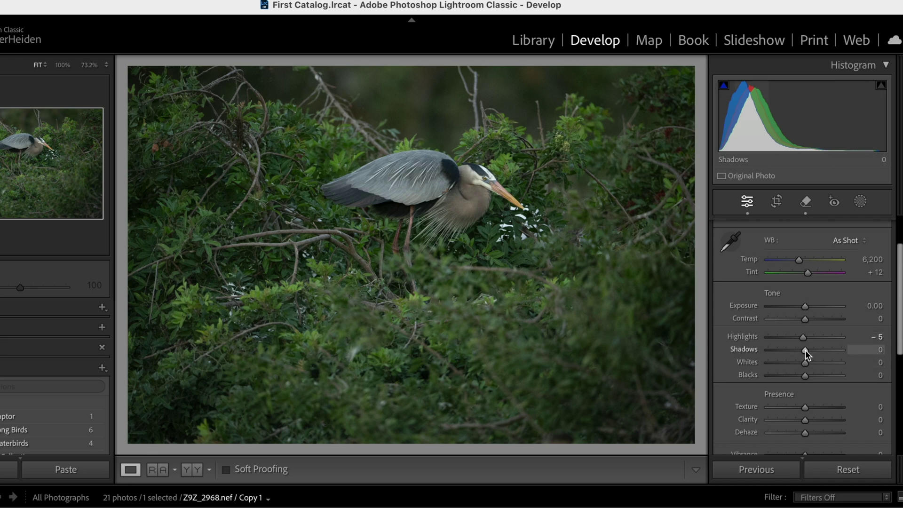
{"action": "mouse_move", "coordinate": [805, 350]}
{"action": "left_mouse_down"}
{"action": "mouse_move", "coordinate": [767, 351]}
{"action": "mouse_move", "coordinate": [878, 352]}
{"action": "mouse_move", "coordinate": [794, 353]}
{"action": "mouse_move", "coordinate": [815, 353]}
{"action": "mouse_move", "coordinate": [806, 351]}
{"action": "left_mouse_up"}
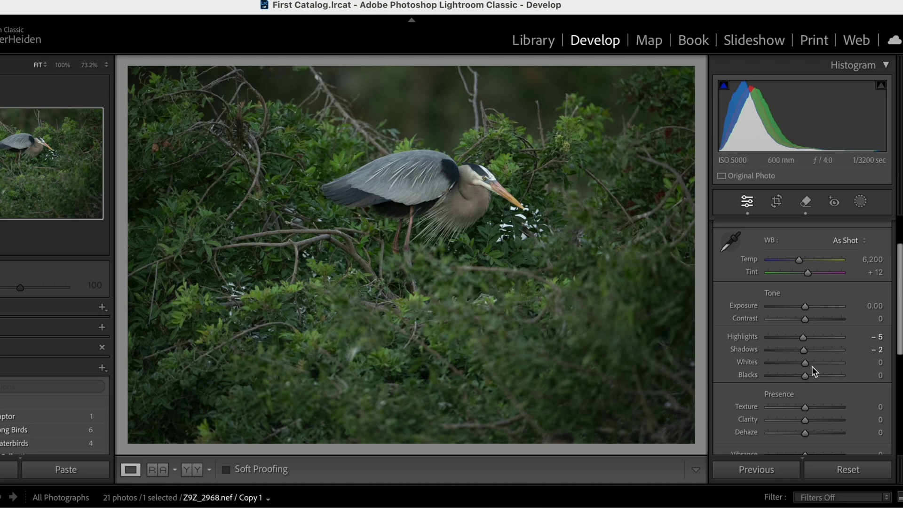
{"action": "mouse_move", "coordinate": [806, 363]}
{"action": "left_mouse_down"}
{"action": "mouse_move", "coordinate": [842, 361]}
{"action": "mouse_move", "coordinate": [809, 364]}
{"action": "left_mouse_up"}
Reset Whites to 0, trial Highlights at maximum with Shift+=, then reset Highlights to 0
{"action": "double_click", "coordinate": [749, 368]}
{"action": "key", "text": "shift+equal"}
{"action": "key", "text": "shift+equal"}
{"action": "key", "text": "shift+equal"}
{"action": "key", "text": "shift+equal"}
{"action": "key", "text": "shift+equal"}
{"action": "key", "text": "shift+equal"}
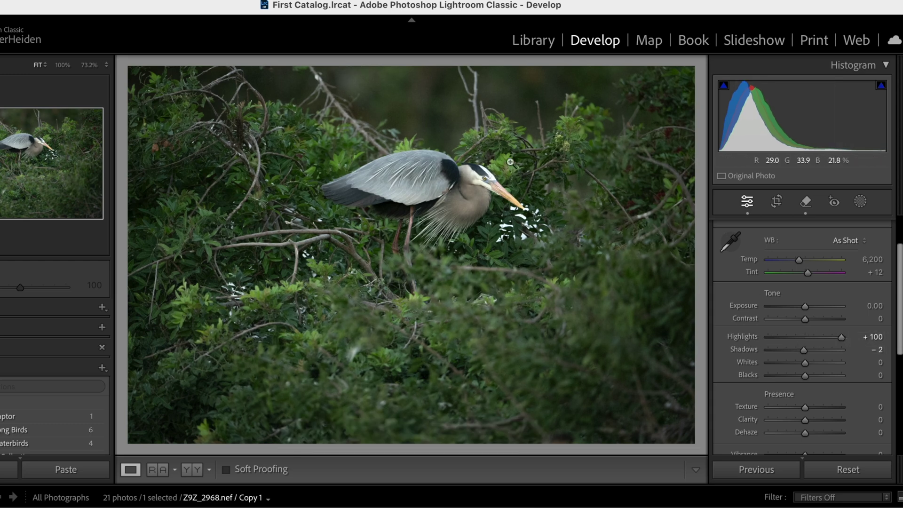
{"action": "left_click", "coordinate": [752, 362]}
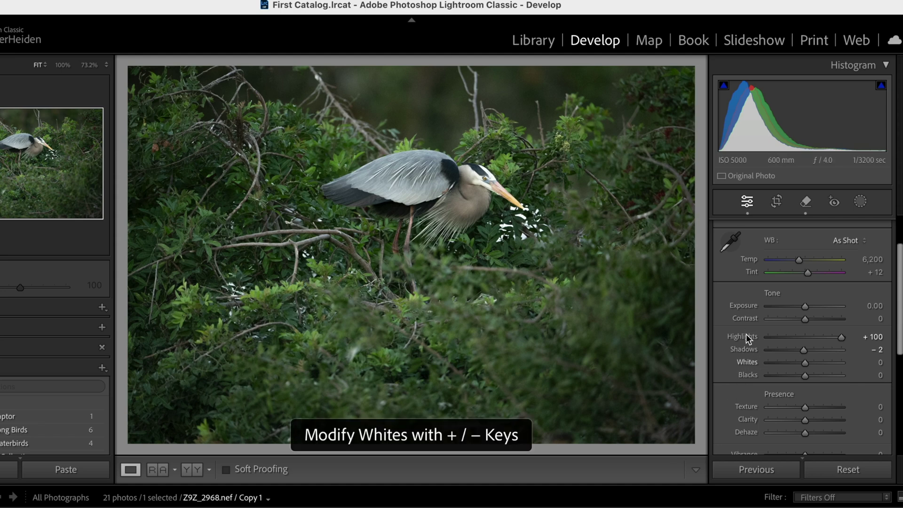
{"action": "double_click", "coordinate": [748, 338]}
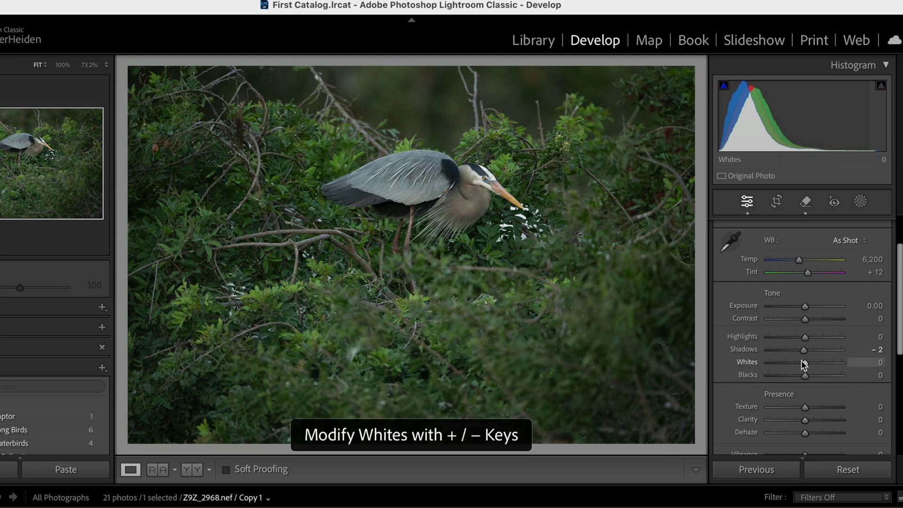
Trial Whites at +47 and Blacks at −71, reset both to 0, then switch to the Yosemite photo
{"action": "left_click_drag", "start_coordinate": [806, 360], "coordinate": [865, 362]}
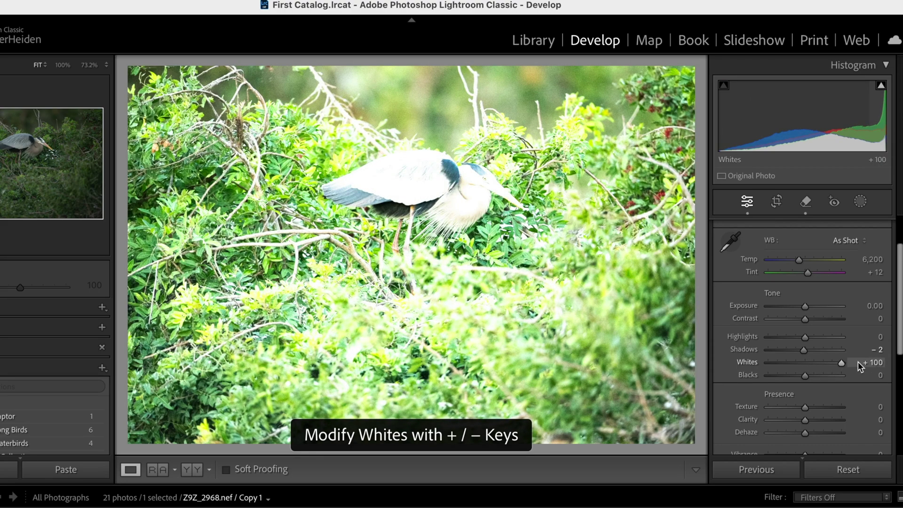
{"action": "left_click_drag", "start_coordinate": [842, 362], "coordinate": [823, 362]}
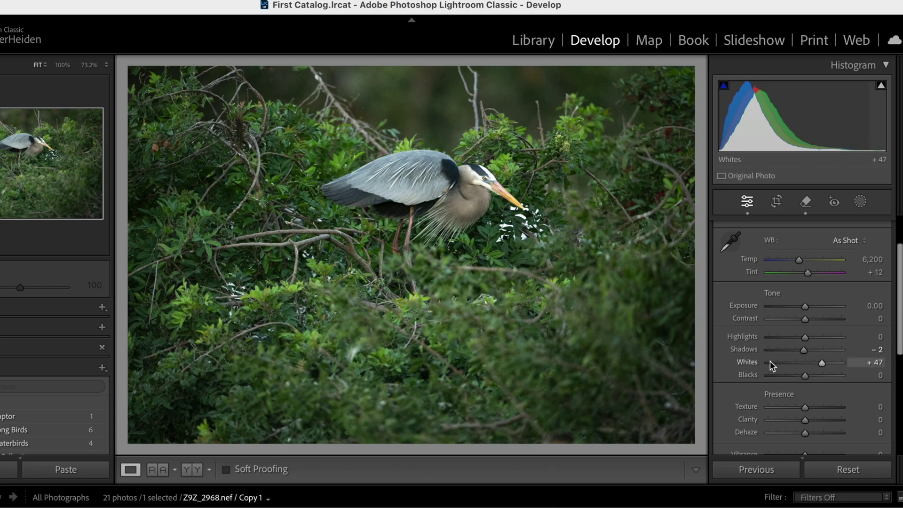
{"action": "left_click_drag", "start_coordinate": [806, 375], "coordinate": [780, 377]}
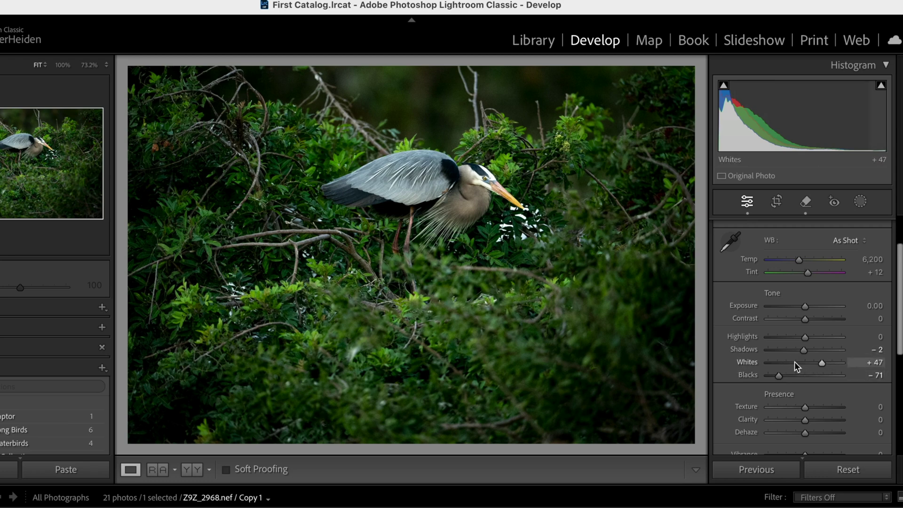
{"action": "double_click", "coordinate": [741, 364]}
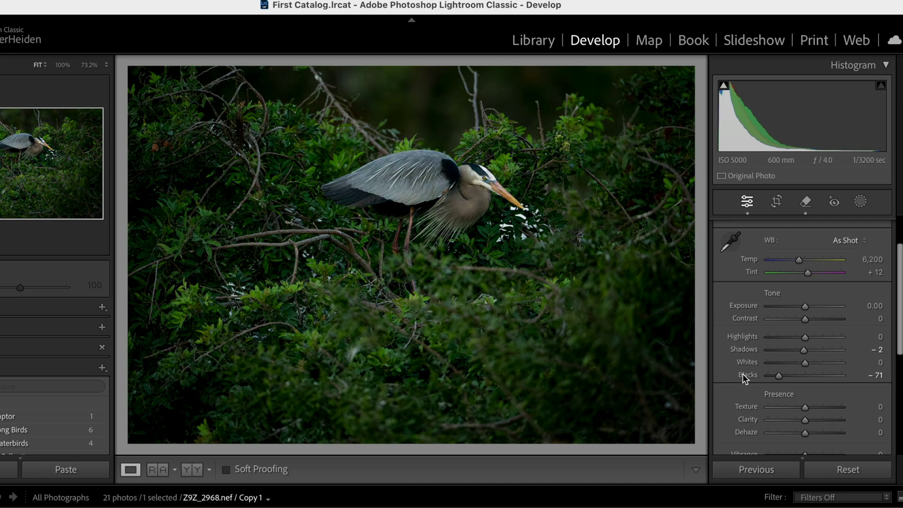
{"action": "double_click", "coordinate": [744, 373]}
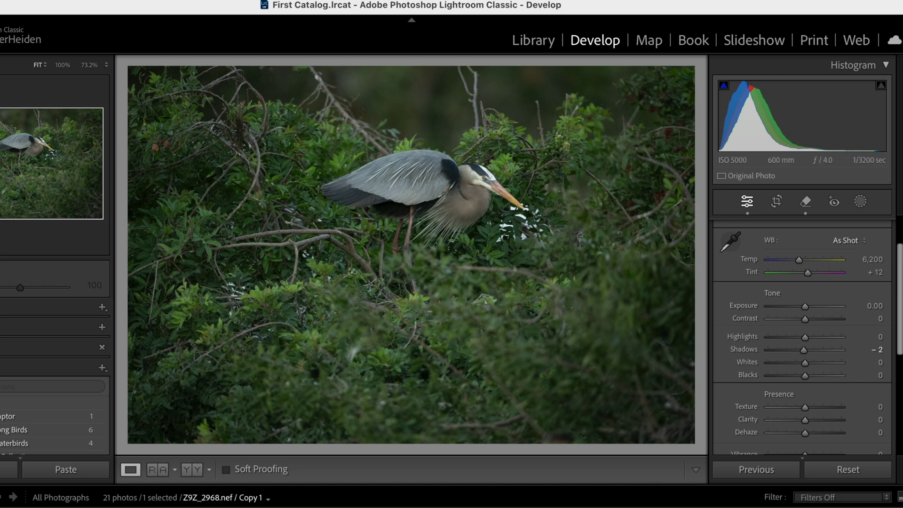
{"action": "left_click", "coordinate": [230, 507]}
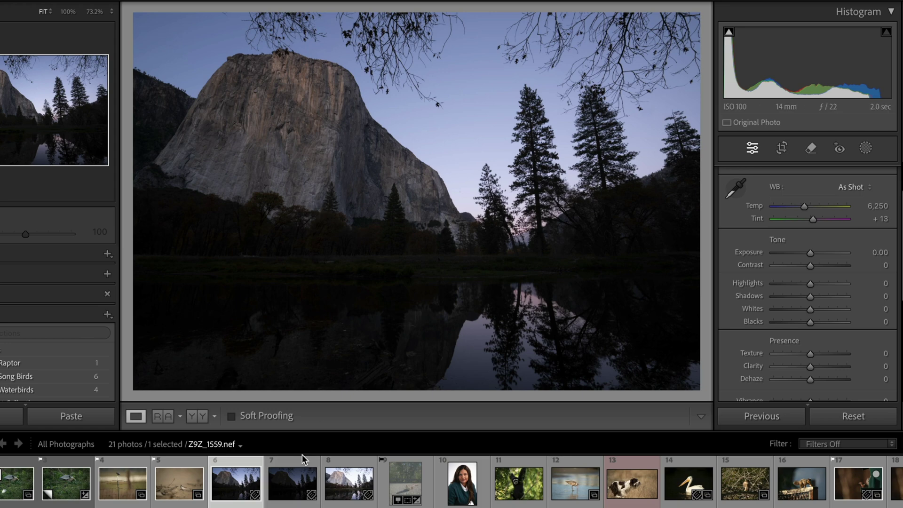
Compare the bracketed Yosemite exposures, ending on the dark twilight frame Z9Z_1559.nef
{"action": "left_click", "coordinate": [296, 485]}
{"action": "left_click", "coordinate": [362, 482]}
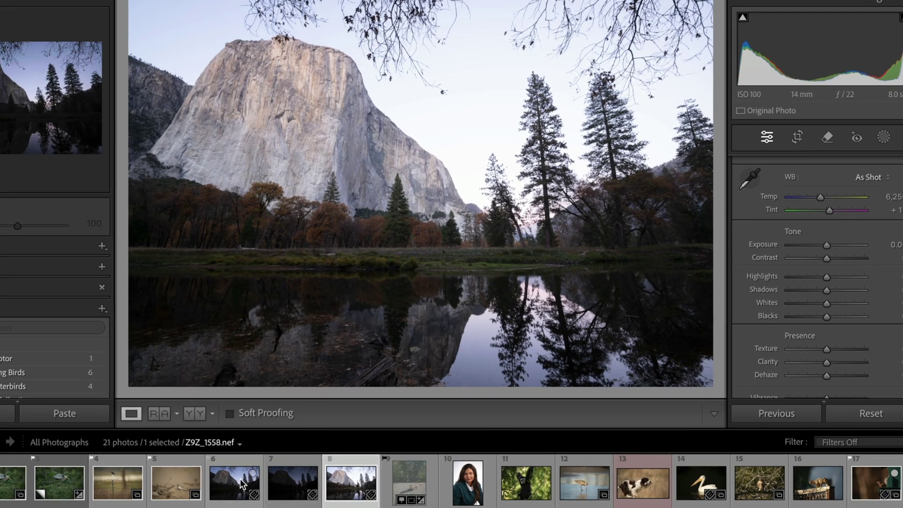
{"action": "left_click", "coordinate": [242, 482]}
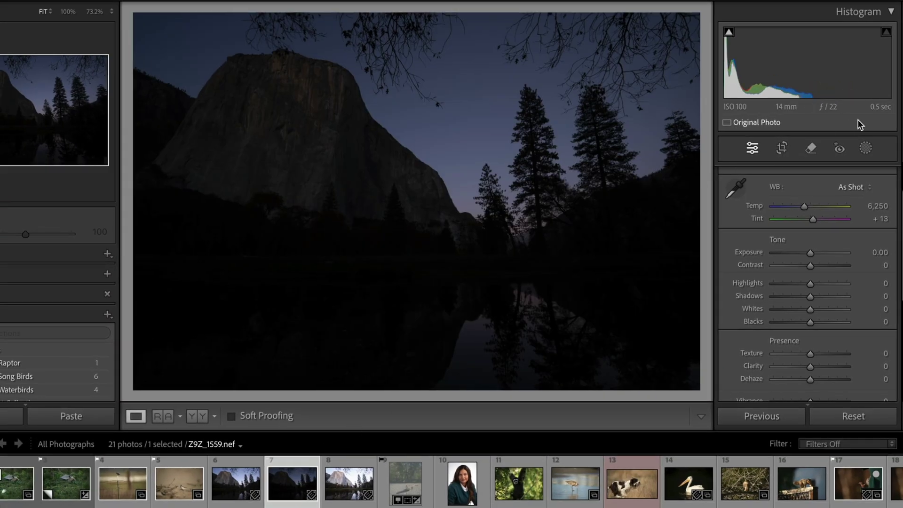
{"action": "left_click", "coordinate": [346, 479]}
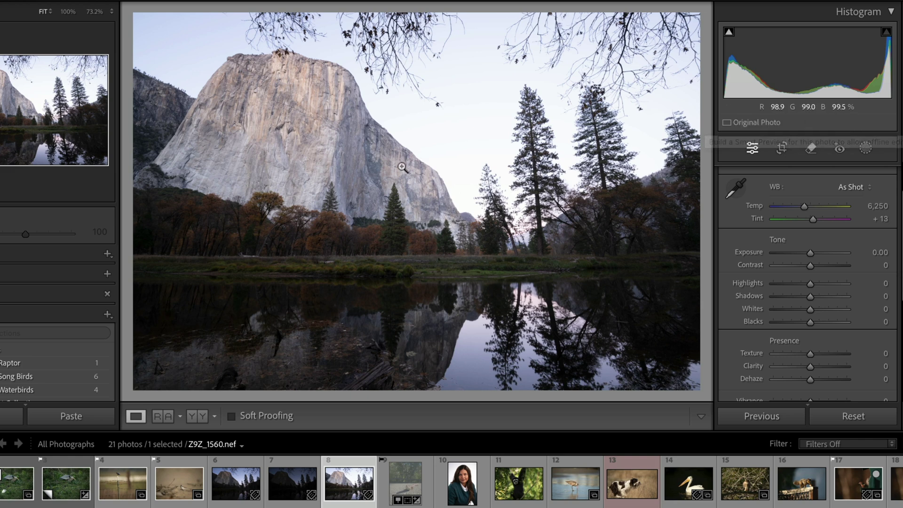
{"action": "left_click", "coordinate": [295, 490]}
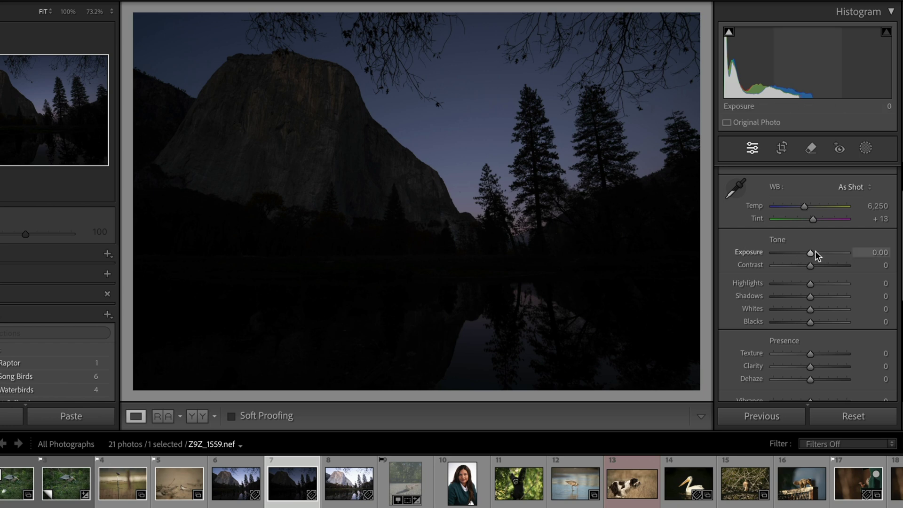
Trial-brighten the dark frame, compare Before/After, reset Exposure, then select the 2.0-second bracket Z9Z_1560.nef
{"action": "mouse_move", "coordinate": [816, 252]}
{"action": "left_mouse_down"}
{"action": "mouse_move", "coordinate": [839, 252]}
{"action": "mouse_move", "coordinate": [818, 236]}
{"action": "left_mouse_up"}
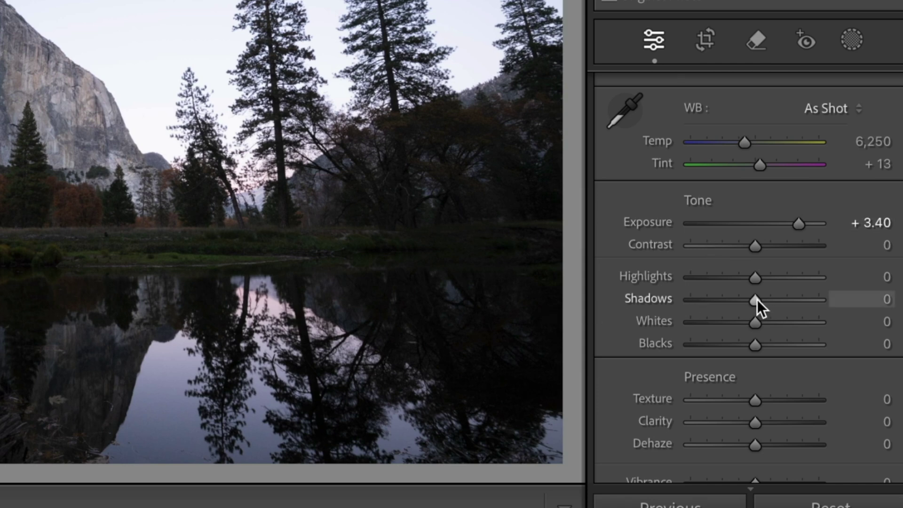
{"action": "left_click_drag", "start_coordinate": [758, 300], "coordinate": [820, 300]}
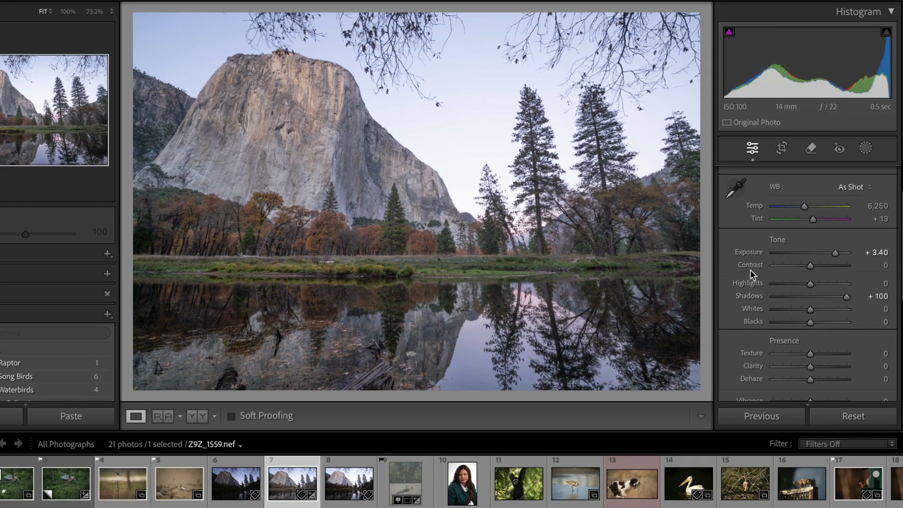
{"action": "left_click_drag", "start_coordinate": [808, 283], "coordinate": [790, 285]}
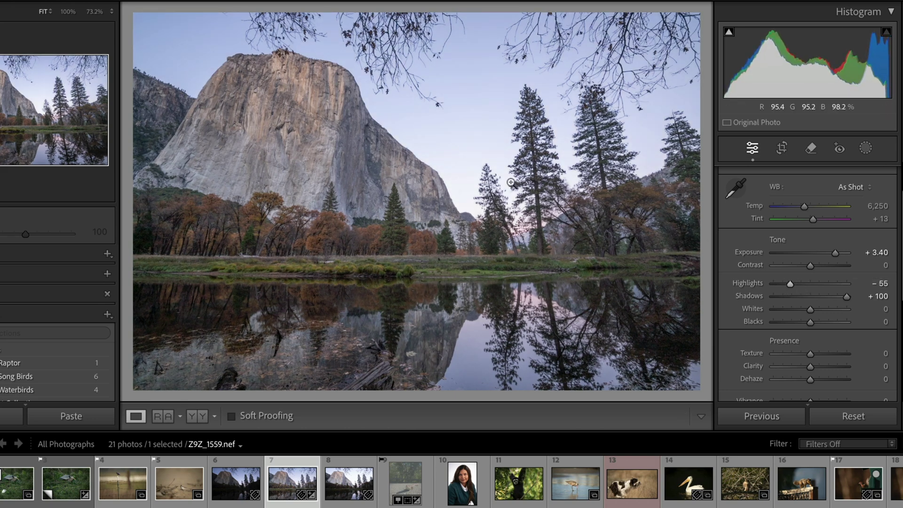
{"action": "key", "text": "backslash"}
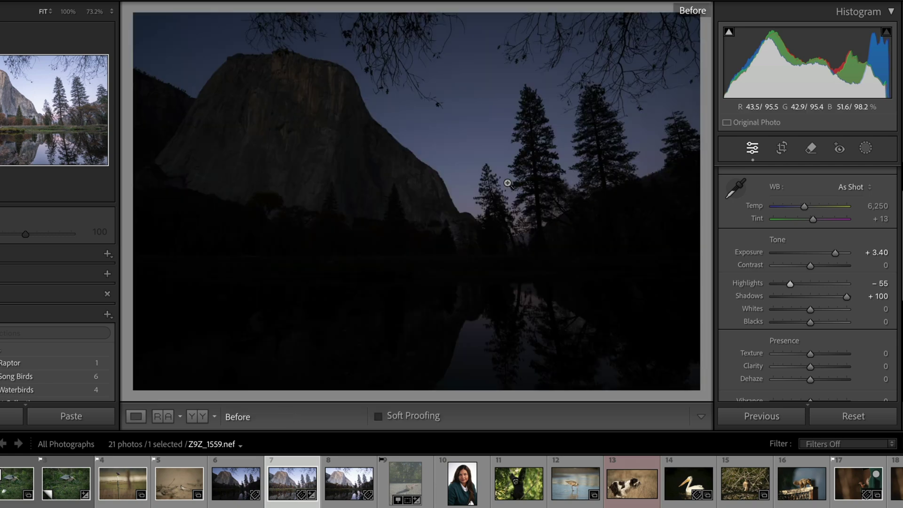
{"action": "key", "text": "backslash"}
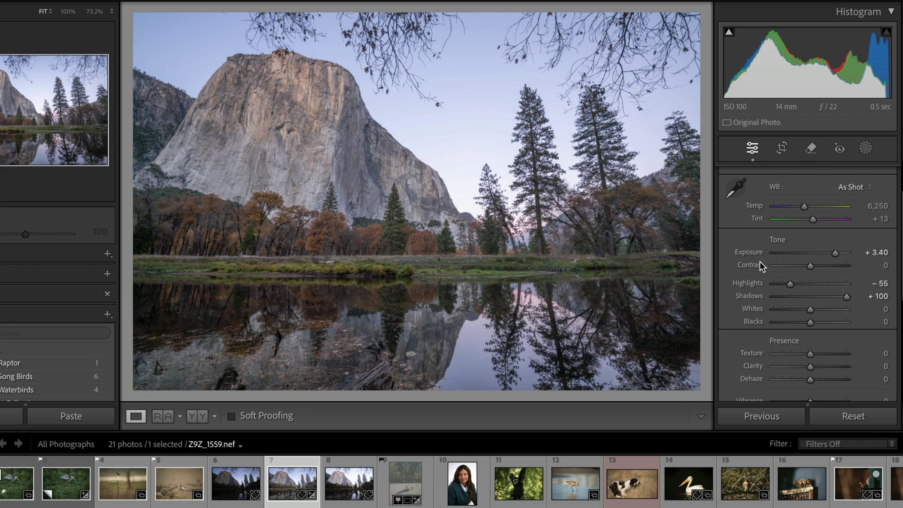
{"action": "double_click", "coordinate": [750, 252]}
{"action": "left_click", "coordinate": [251, 481]}
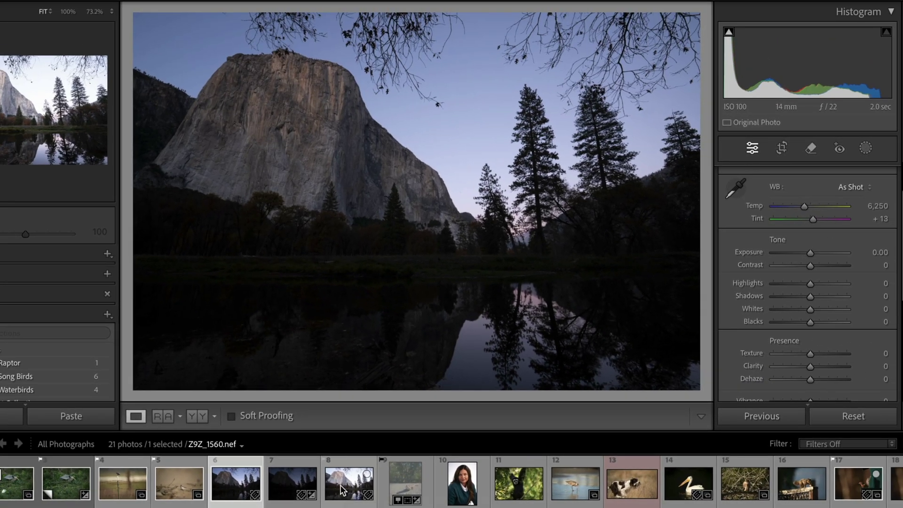
Merge the three Yosemite brackets into an HDR with Auto Align, Auto Settings and Deghost None
{"action": "left_click", "coordinate": [335, 481], "text": "shift"}
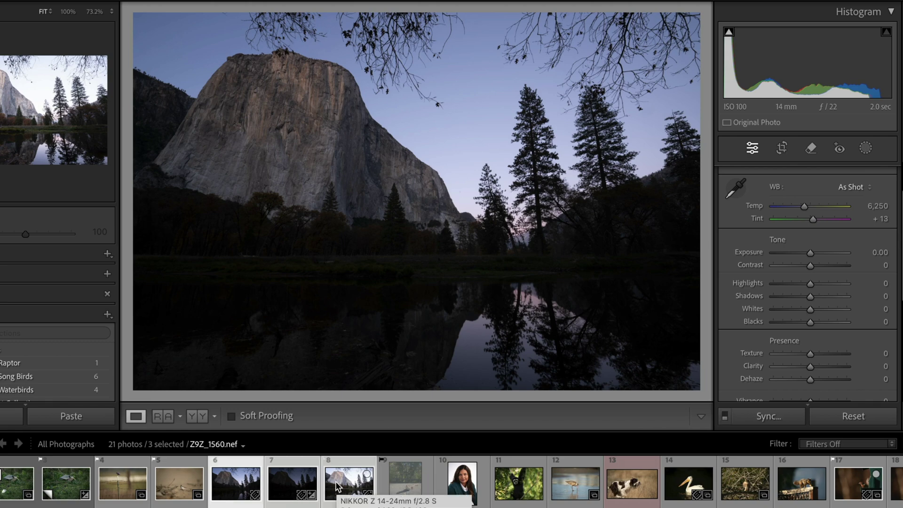
{"action": "right_click", "coordinate": [335, 481]}
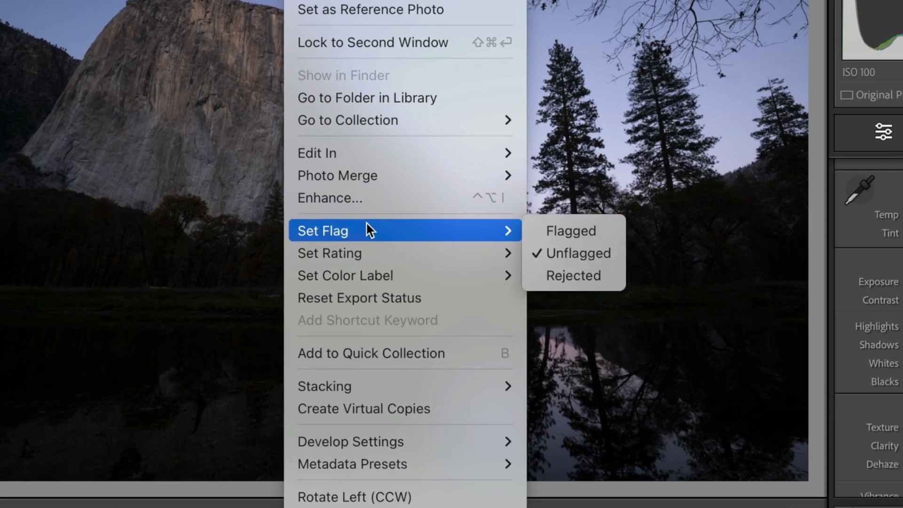
{"action": "mouse_move", "coordinate": [404, 175]}
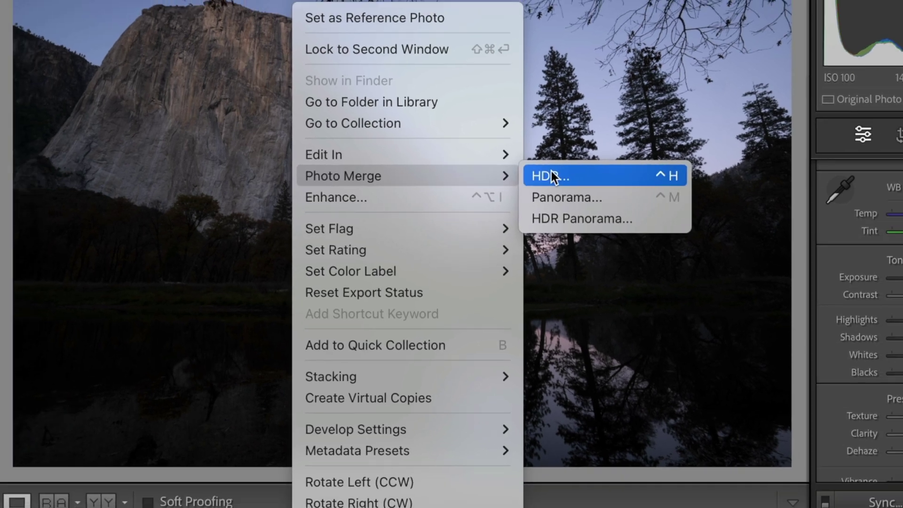
{"action": "left_click", "coordinate": [552, 176]}
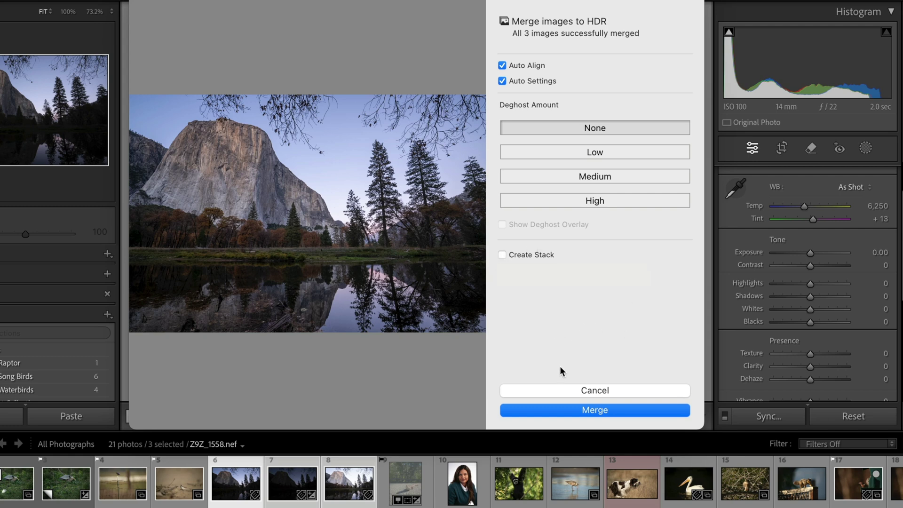
{"action": "left_click", "coordinate": [596, 410]}
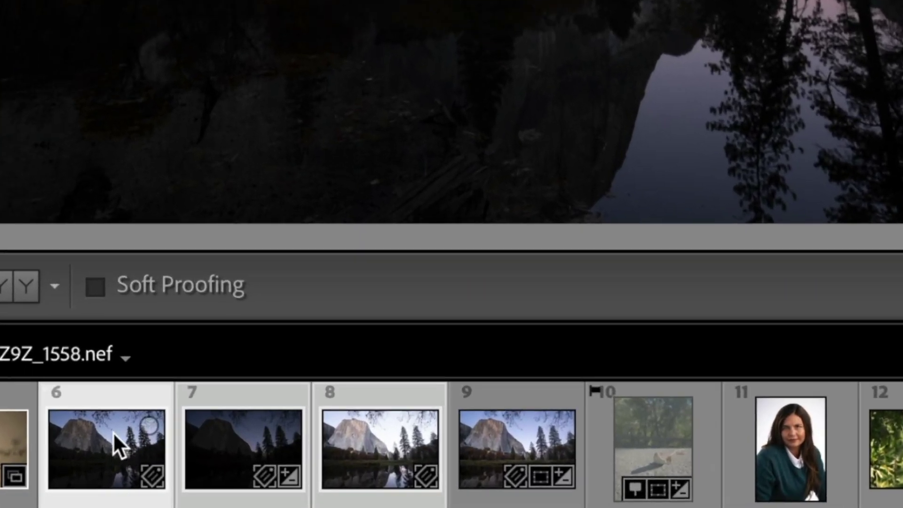
View each of the three source brackets, then open the merged Z9Z_1558-HDR.dng
{"action": "left_click", "coordinate": [130, 455]}
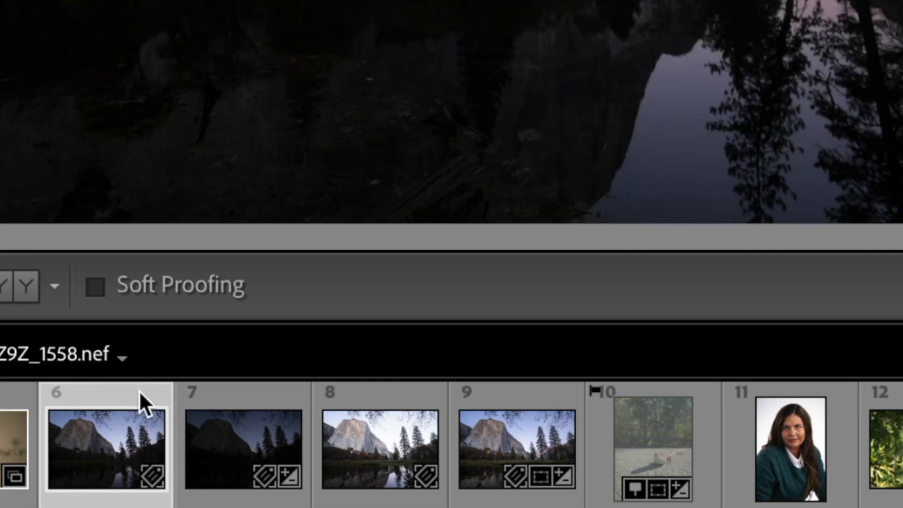
{"action": "left_click", "coordinate": [253, 447]}
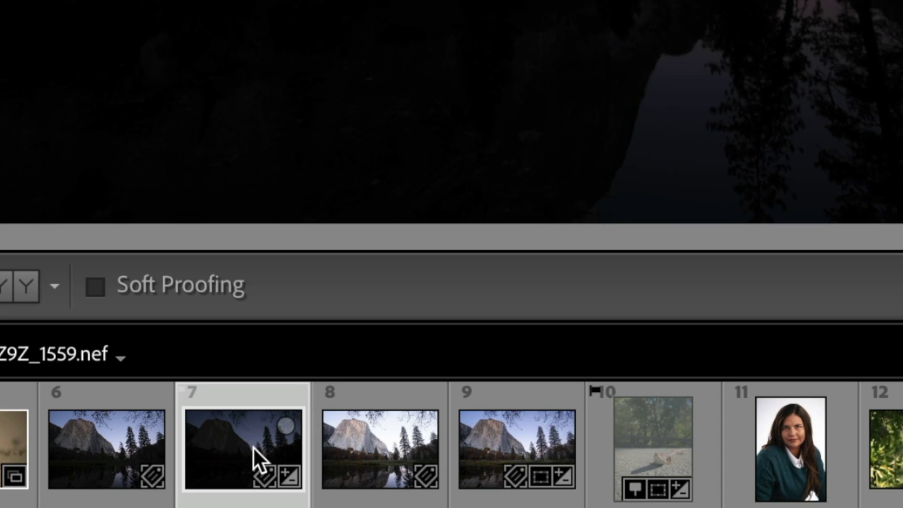
{"action": "left_click", "coordinate": [385, 453]}
{"action": "left_click", "coordinate": [494, 458]}
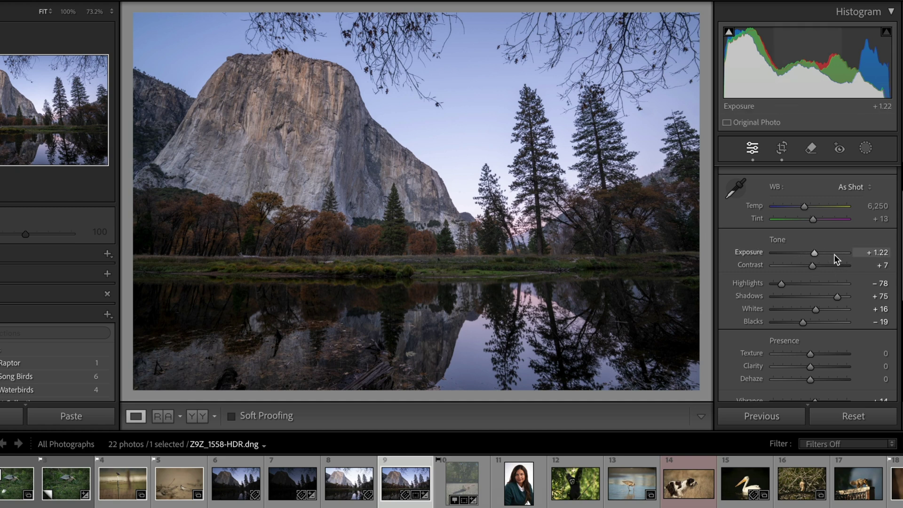
Raise the HDR's Exposure to +1.70, then open the bluebird photo Z9Z_4751.nef
{"action": "left_click_drag", "start_coordinate": [815, 253], "coordinate": [817, 255]}
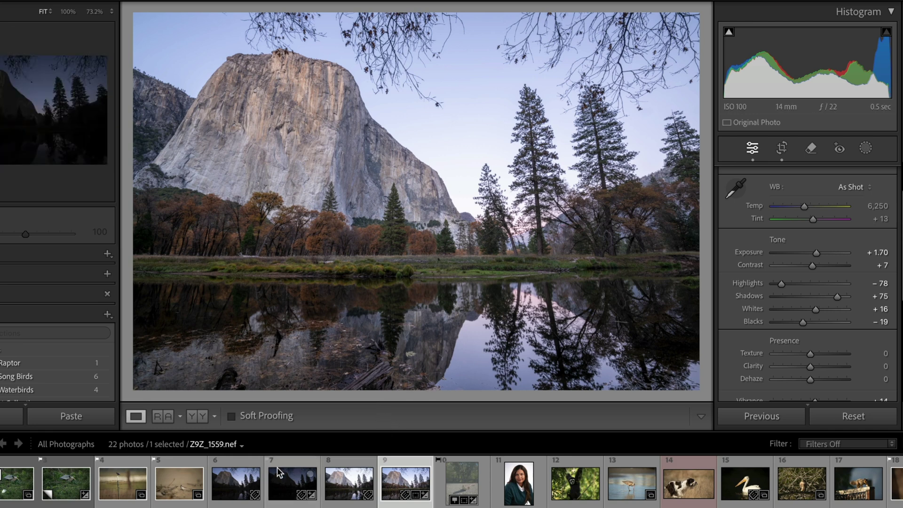
{"action": "left_click", "coordinate": [117, 484]}
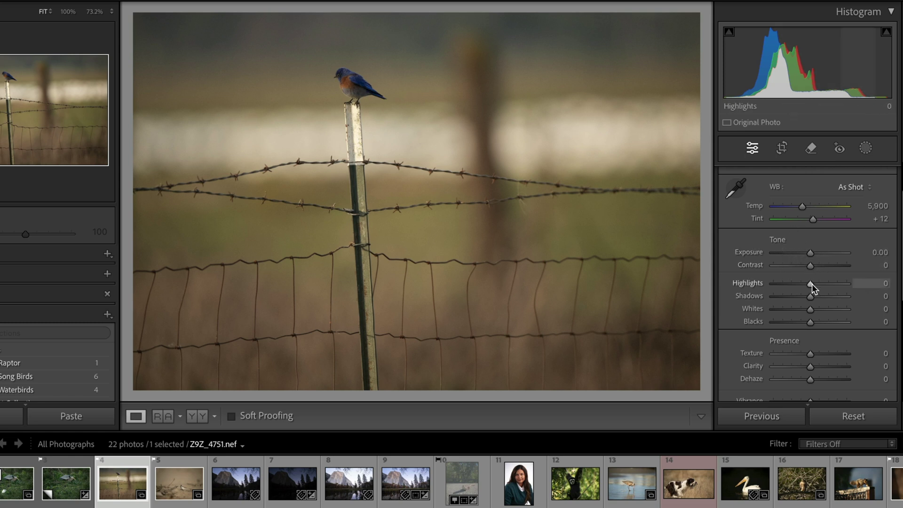
Set Highlights to +100, zoom to 100% on the bird, and lift Shadows to +58
{"action": "left_click_drag", "start_coordinate": [811, 283], "coordinate": [857, 282]}
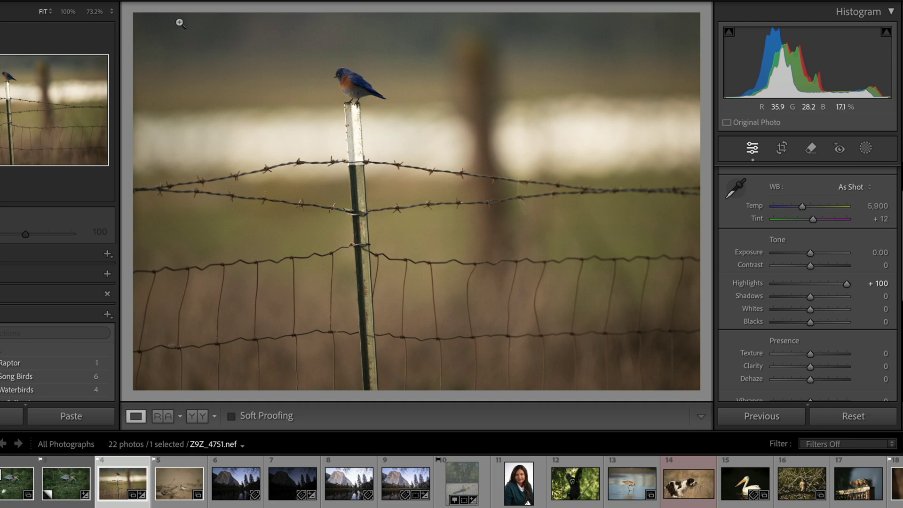
{"action": "left_click", "coordinate": [67, 11]}
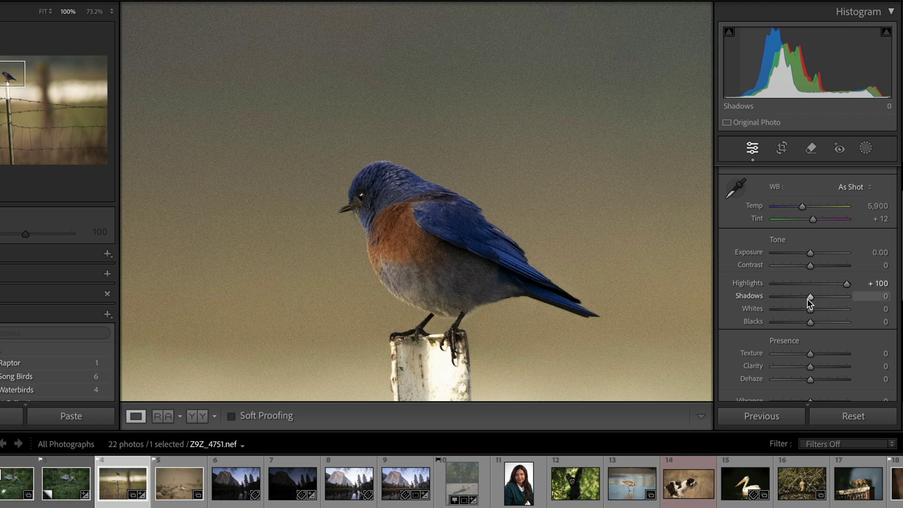
{"action": "left_click_drag", "start_coordinate": [809, 297], "coordinate": [832, 303]}
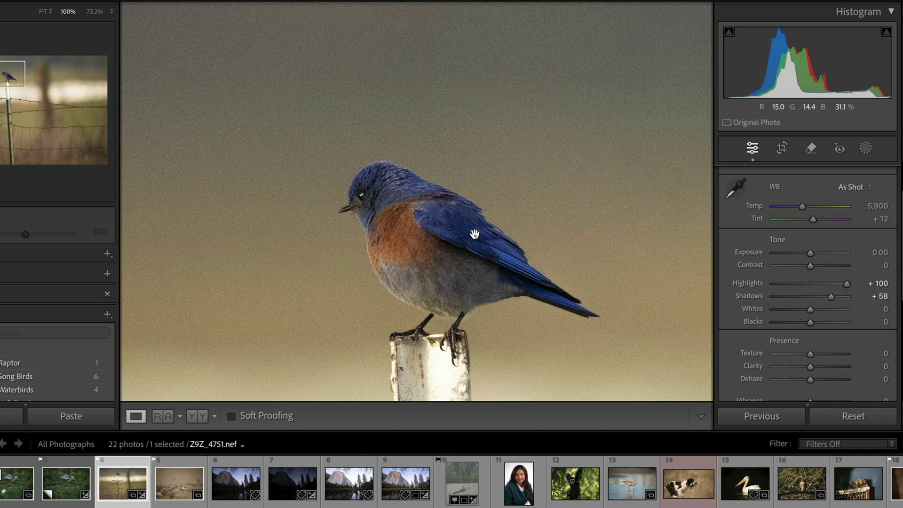
{"action": "scroll", "coordinate": [561, 202], "scroll_direction": "down", "scroll_amount": 4}
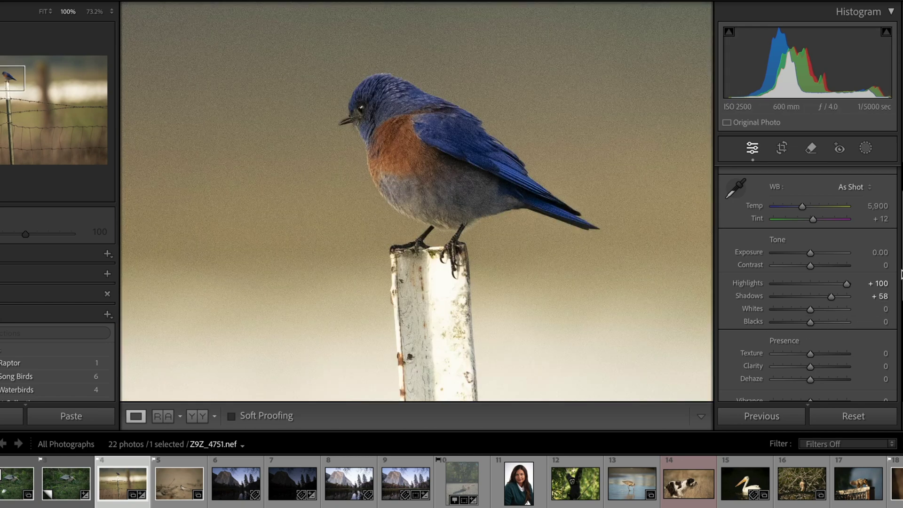
{"action": "scroll", "coordinate": [901, 274], "scroll_direction": "down", "scroll_amount": 4}
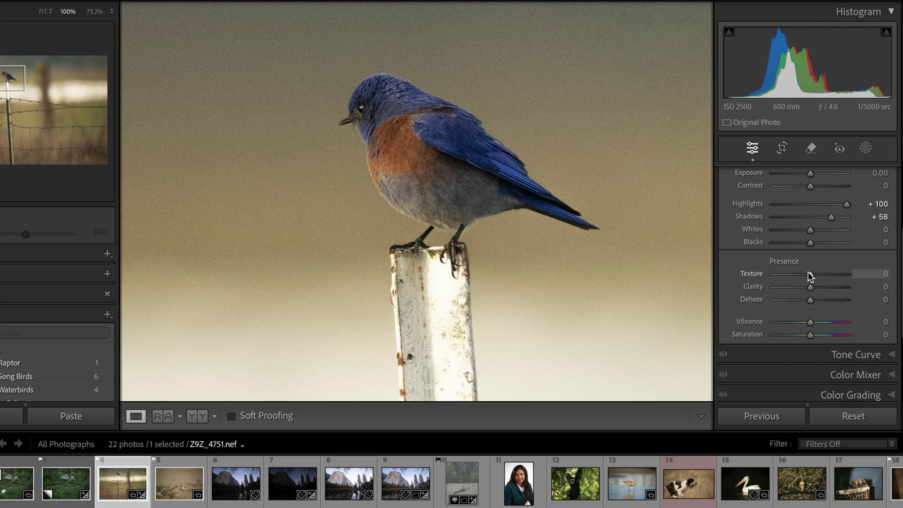
Preview Texture and Clarity at +100, reset both, then settle on Texture +21 and Clarity +11
{"action": "left_click_drag", "start_coordinate": [809, 271], "coordinate": [853, 276]}
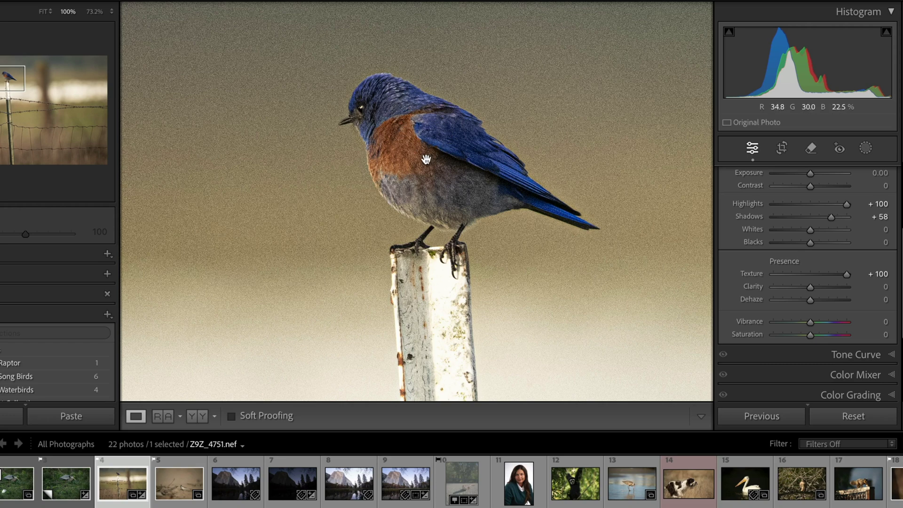
{"action": "double_click", "coordinate": [754, 275]}
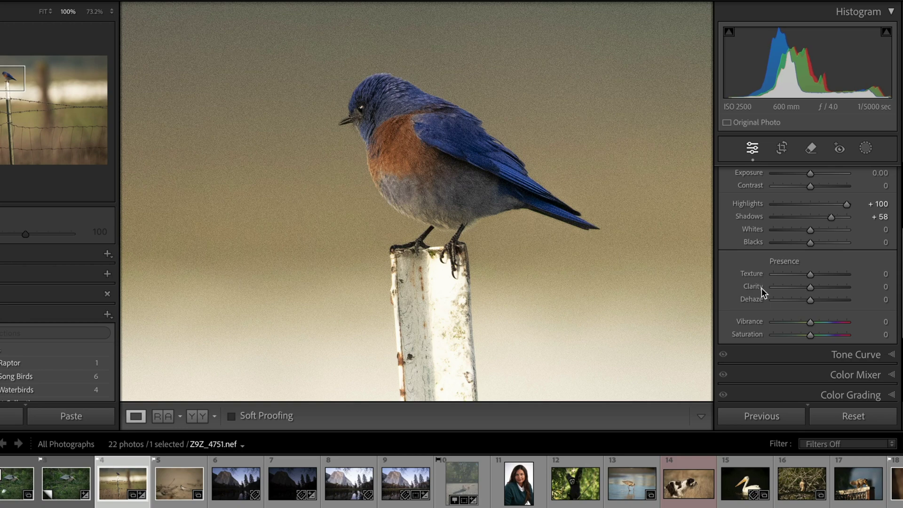
{"action": "left_click_drag", "start_coordinate": [810, 288], "coordinate": [850, 288]}
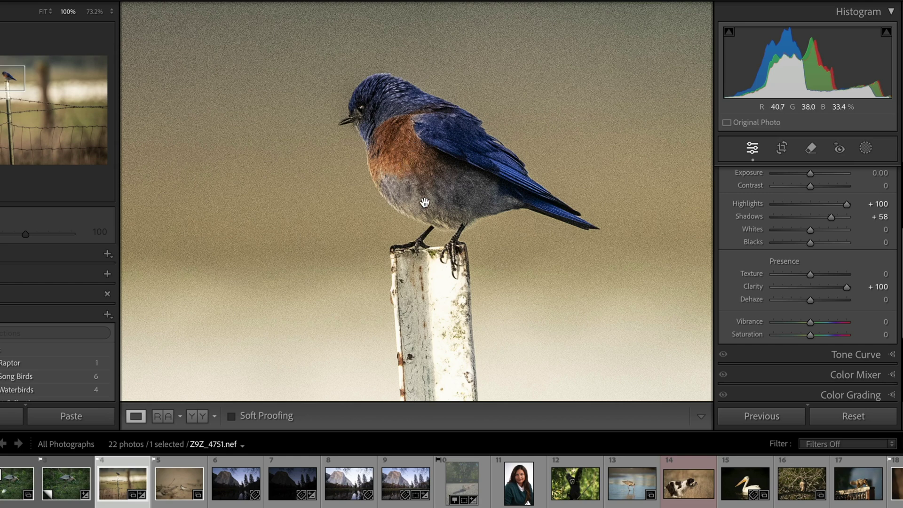
{"action": "double_click", "coordinate": [751, 287]}
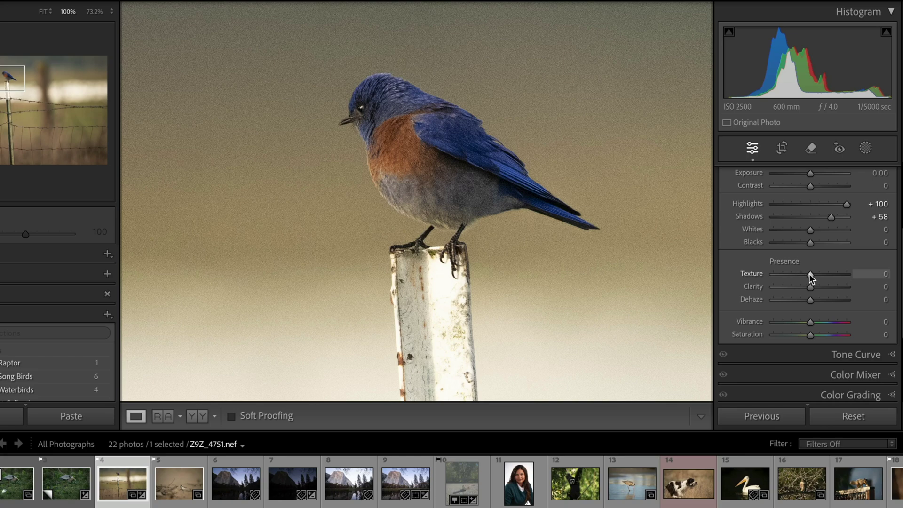
{"action": "left_click_drag", "start_coordinate": [810, 275], "coordinate": [817, 274]}
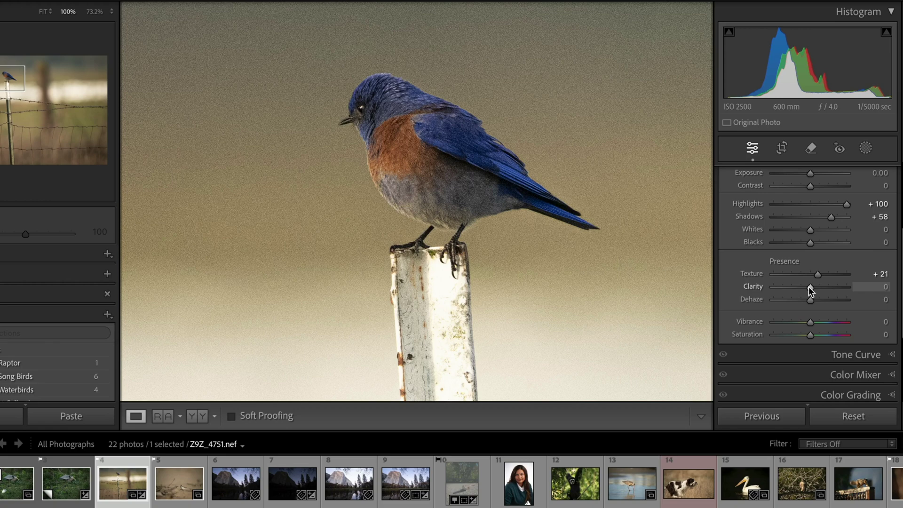
{"action": "left_click_drag", "start_coordinate": [809, 287], "coordinate": [813, 286]}
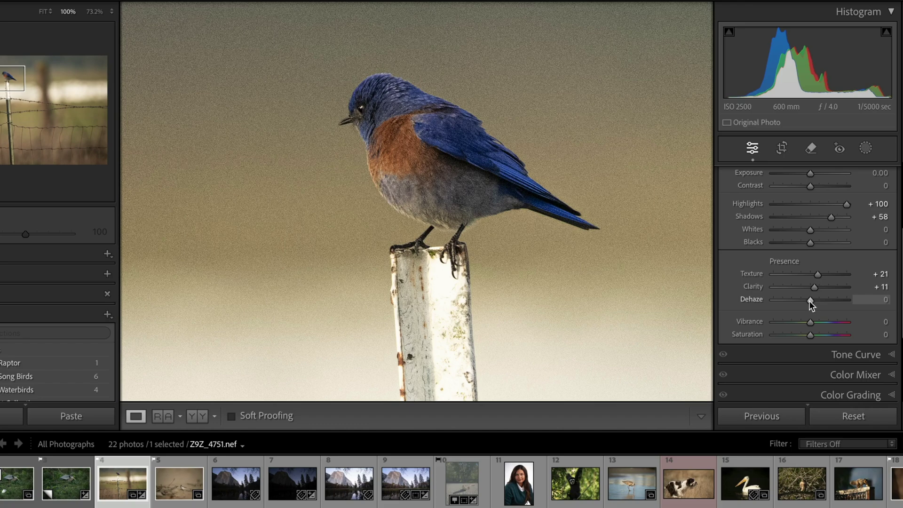
{"action": "left_click_drag", "start_coordinate": [809, 300], "coordinate": [748, 306]}
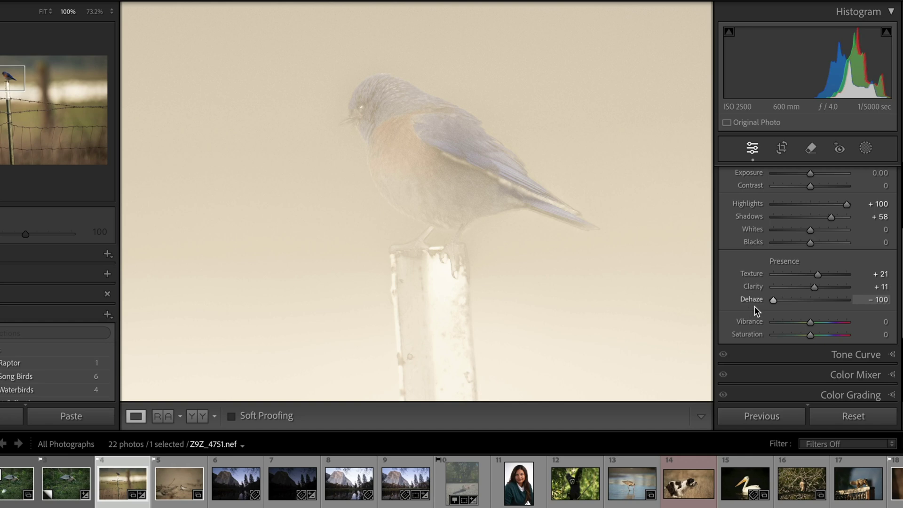
{"action": "left_click_drag", "start_coordinate": [774, 301], "coordinate": [785, 302]}
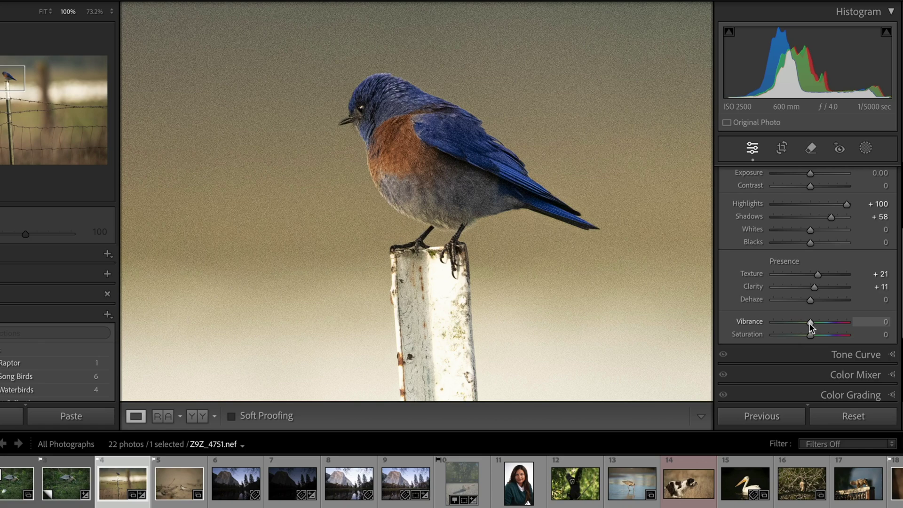
Trial Vibrance and Saturation (up to +18), reset both to 0, then set Saturation to +1
{"action": "left_click_drag", "start_coordinate": [810, 323], "coordinate": [857, 334]}
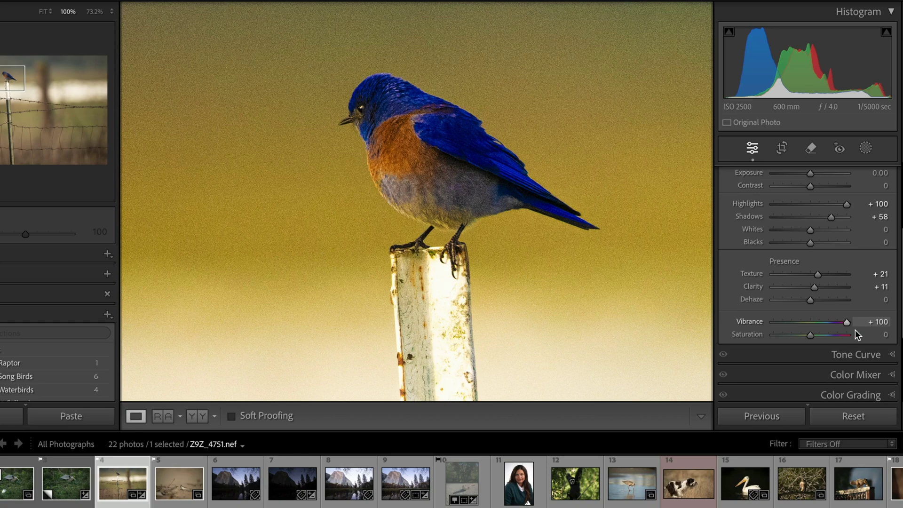
{"action": "left_click_drag", "start_coordinate": [852, 329], "coordinate": [820, 328]}
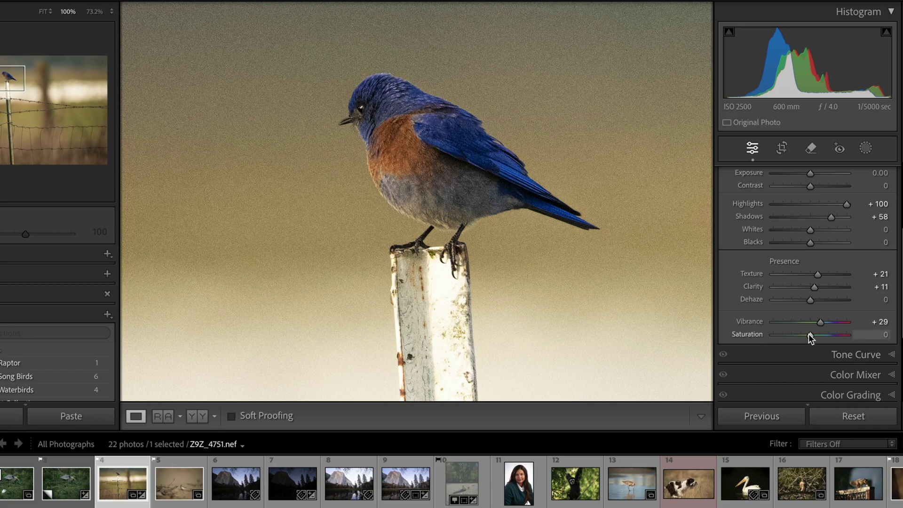
{"action": "mouse_move", "coordinate": [810, 335]}
{"action": "left_mouse_down"}
{"action": "mouse_move", "coordinate": [839, 334]}
{"action": "mouse_move", "coordinate": [821, 334]}
{"action": "left_mouse_up"}
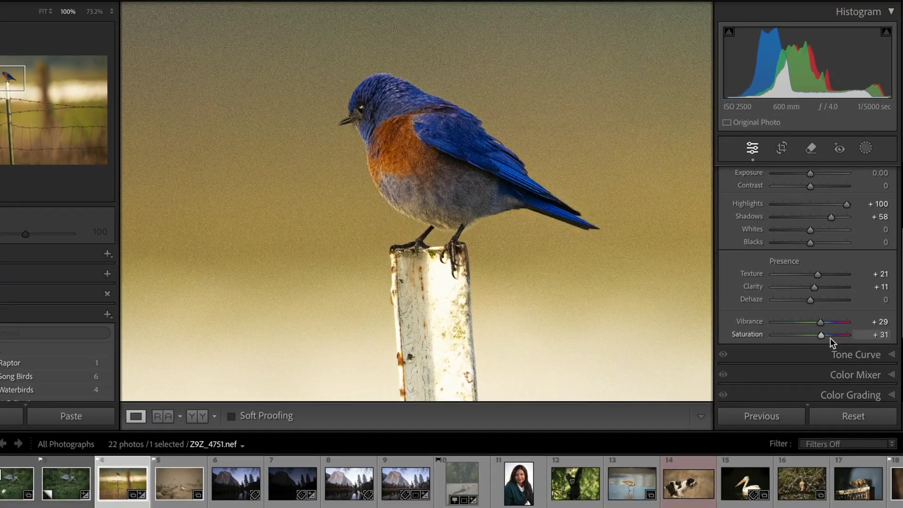
{"action": "mouse_move", "coordinate": [819, 332]}
{"action": "left_mouse_down"}
{"action": "mouse_move", "coordinate": [835, 333]}
{"action": "mouse_move", "coordinate": [804, 335]}
{"action": "left_mouse_up"}
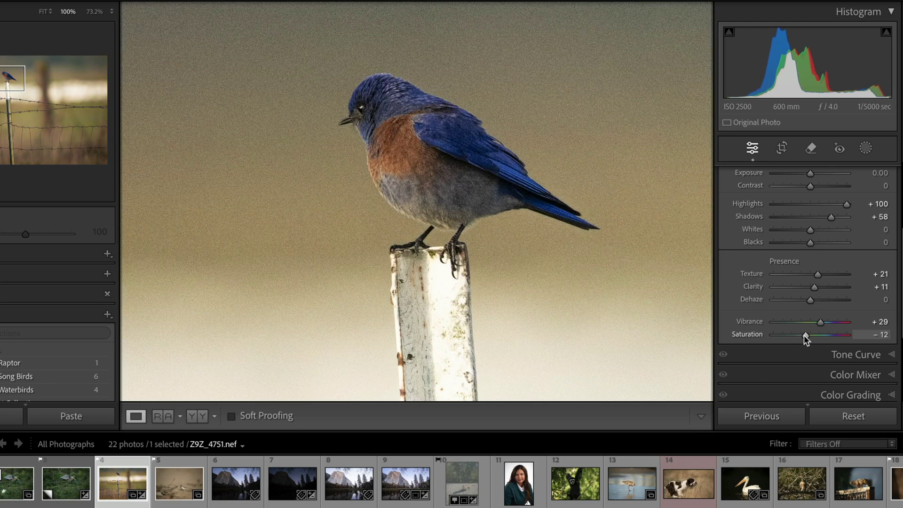
{"action": "double_click", "coordinate": [745, 335]}
{"action": "double_click", "coordinate": [746, 322]}
{"action": "left_click_drag", "start_coordinate": [809, 334], "coordinate": [809, 334]}
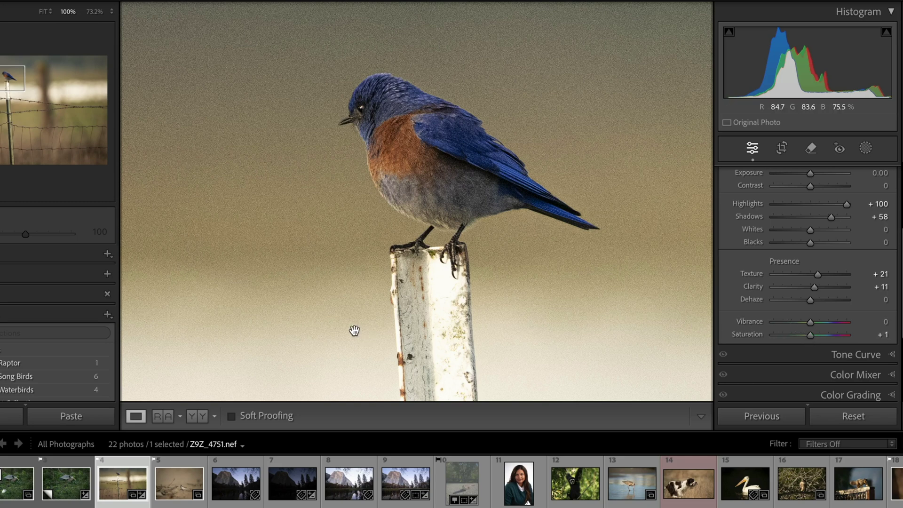
Show the heron photo fitted in view and set Contrast +25 and Shadows +10
{"action": "left_click", "coordinate": [59, 483]}
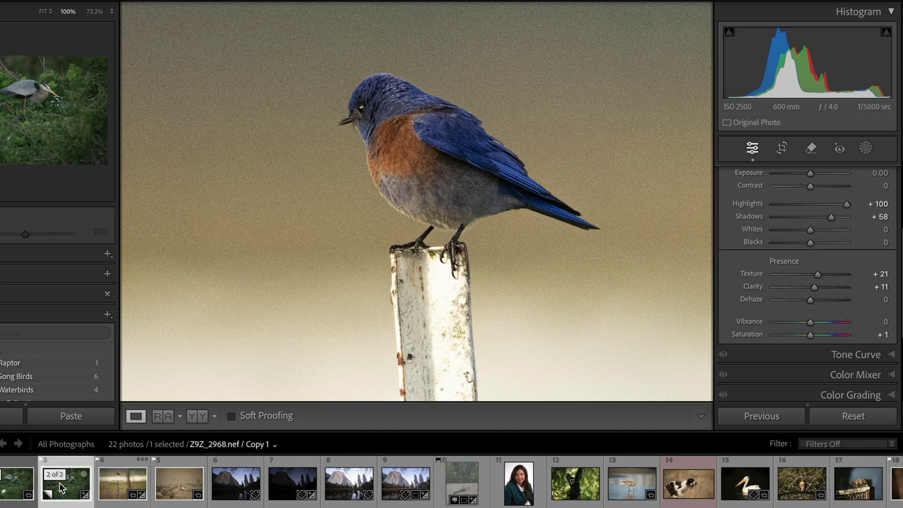
{"action": "left_click", "coordinate": [277, 276]}
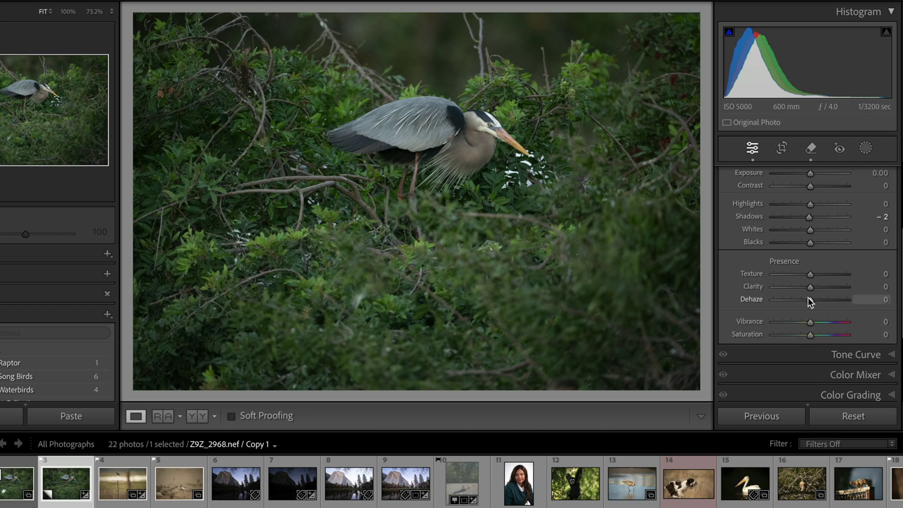
{"action": "scroll", "coordinate": [811, 296], "scroll_direction": "up", "scroll_amount": 3}
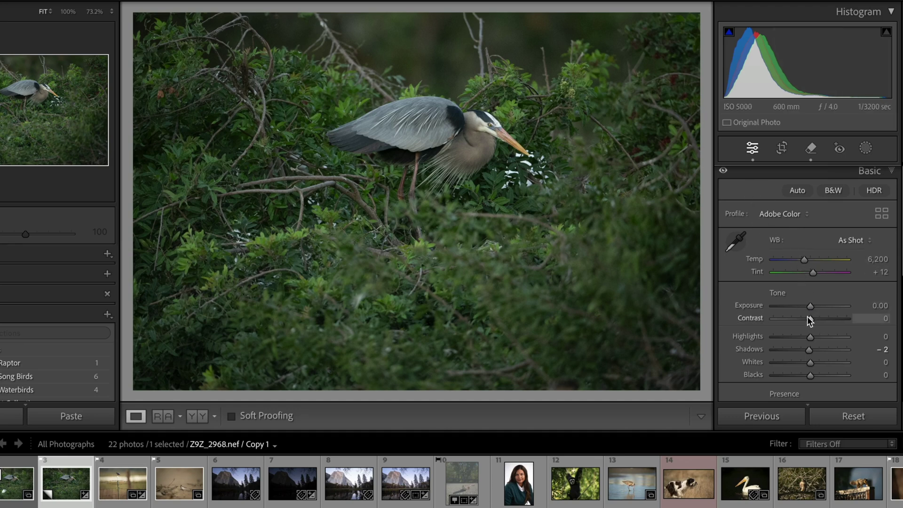
{"action": "left_click_drag", "start_coordinate": [808, 316], "coordinate": [818, 316]}
{"action": "scroll", "coordinate": [818, 316], "scroll_direction": "down", "scroll_amount": 5}
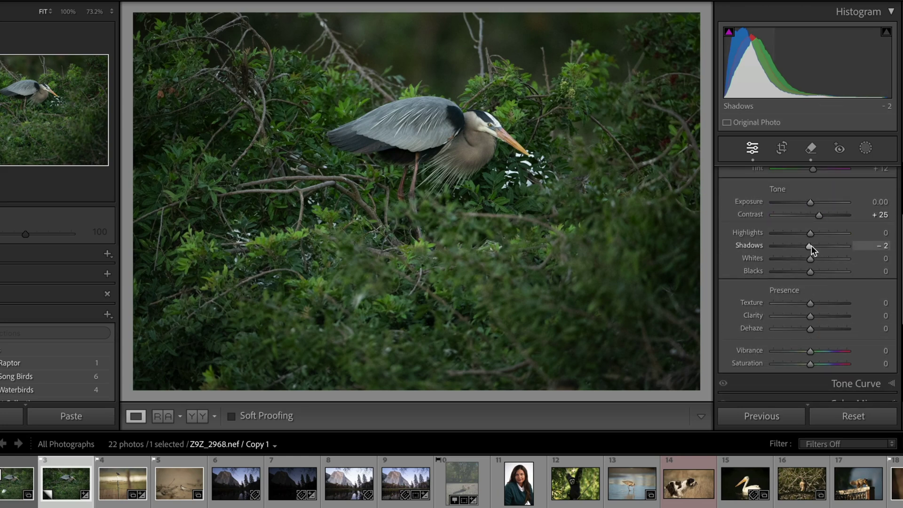
{"action": "left_click_drag", "start_coordinate": [812, 246], "coordinate": [815, 248]}
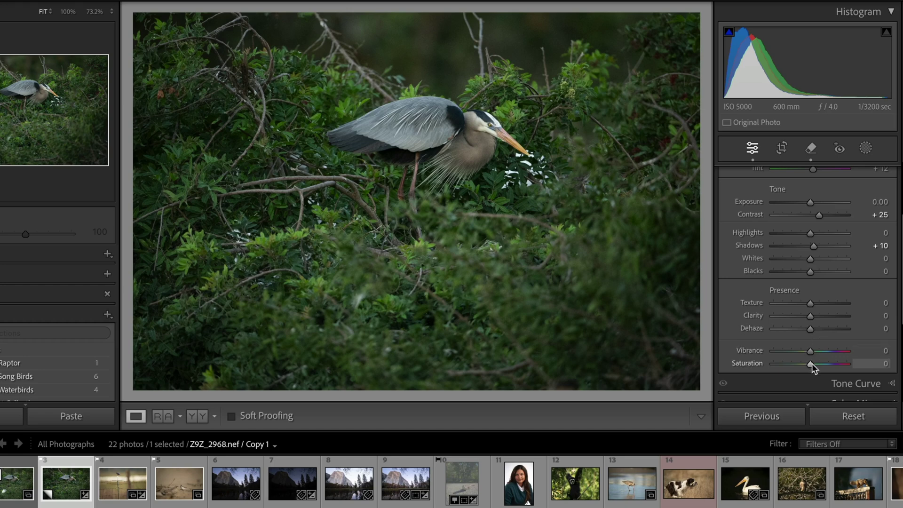
Preview a strong saturation boost, reset Saturation to 0, and raise Vibrance to +31
{"action": "mouse_move", "coordinate": [812, 363]}
{"action": "left_mouse_down"}
{"action": "mouse_move", "coordinate": [851, 365]}
{"action": "mouse_move", "coordinate": [818, 364]}
{"action": "left_mouse_up"}
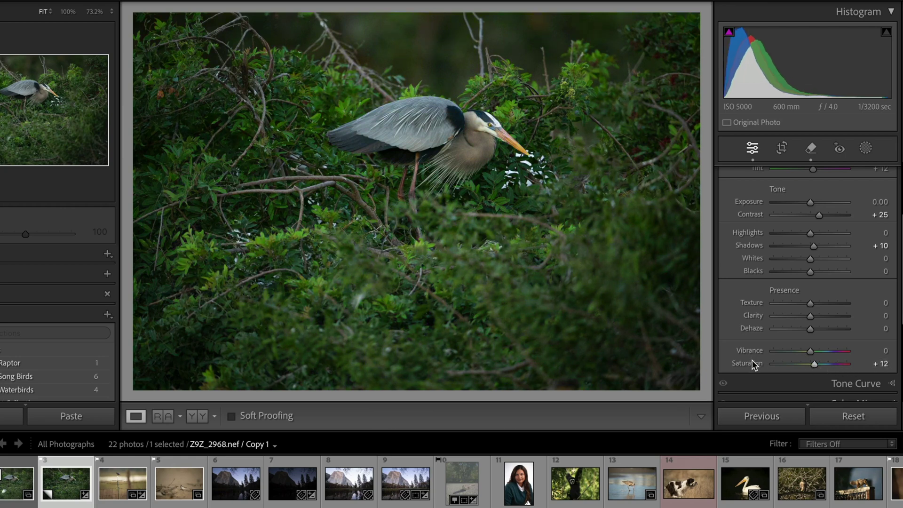
{"action": "double_click", "coordinate": [753, 364]}
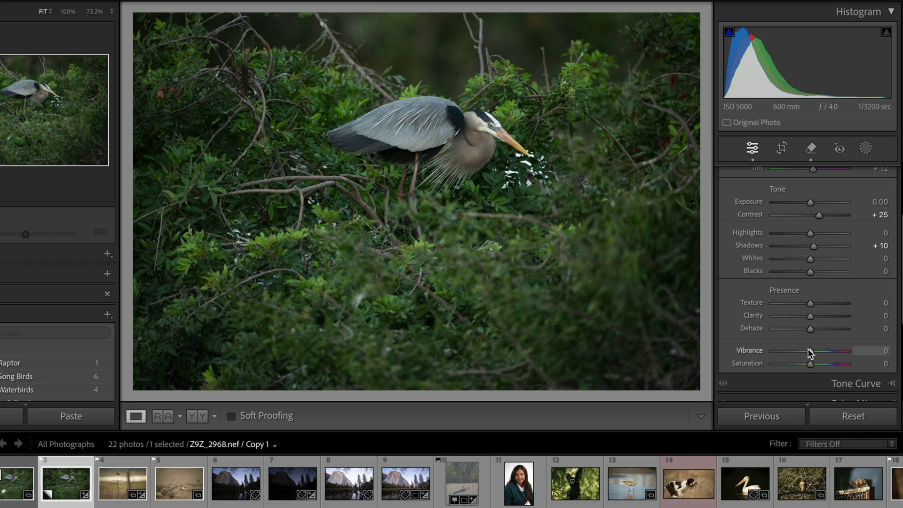
{"action": "left_click_drag", "start_coordinate": [808, 349], "coordinate": [820, 349]}
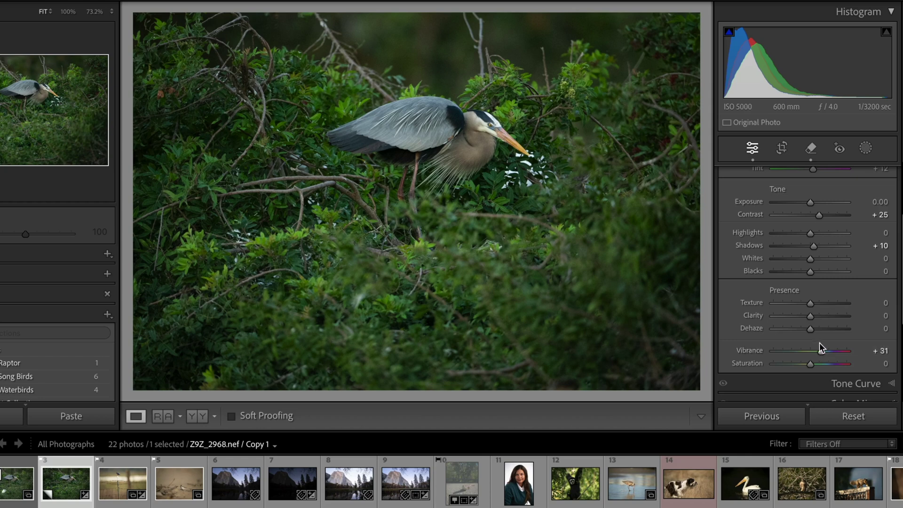
{"action": "key", "text": "backslash"}
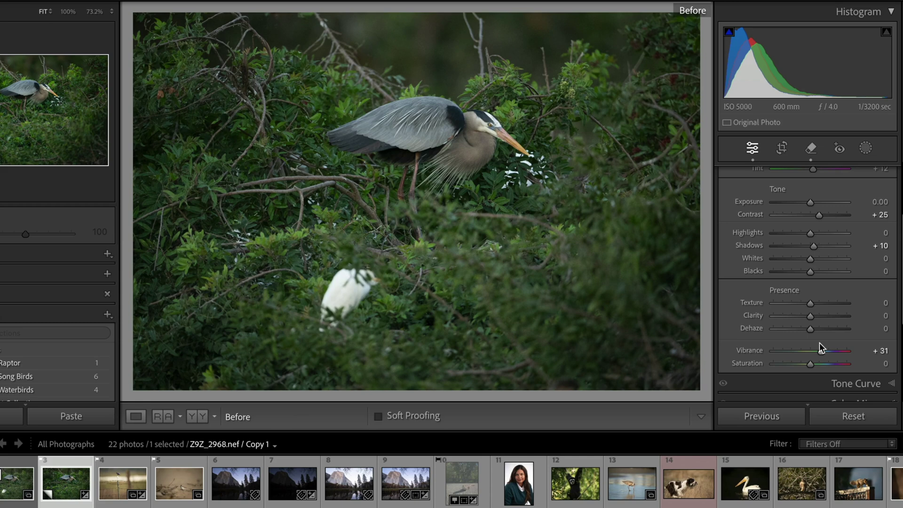
Compare the heron edit with its original, then raise Saturation to about +11
{"action": "key", "text": "backslash"}
{"action": "key", "text": "backslash"}
{"action": "key", "text": "backslash"}
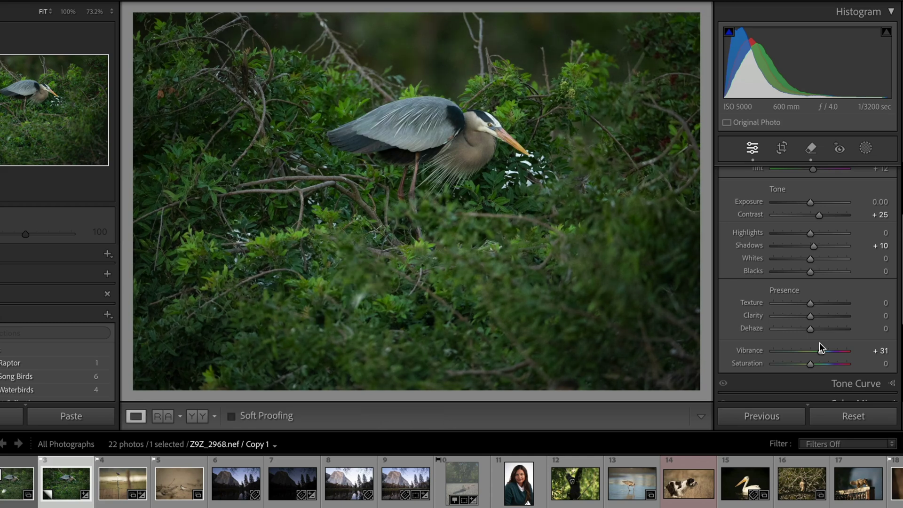
{"action": "key", "text": "backslash"}
{"action": "key", "text": "backslash"}
{"action": "left_click_drag", "start_coordinate": [811, 363], "coordinate": [814, 362]}
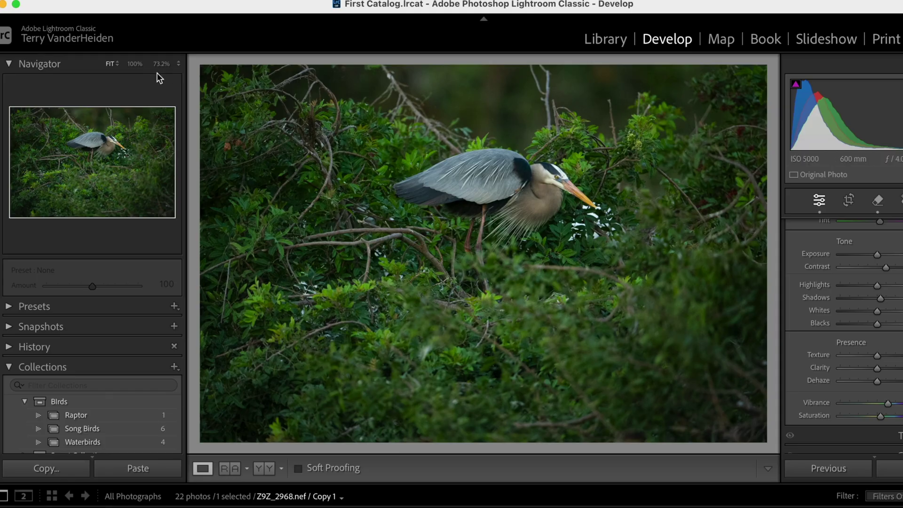
{"action": "left_click", "coordinate": [138, 65]}
{"action": "left_click_drag", "start_coordinate": [524, 196], "coordinate": [523, 349]}
{"action": "key", "text": "Right"}
{"action": "key", "text": "Right"}
{"action": "left_click_drag", "start_coordinate": [476, 422], "coordinate": [277, 324]}
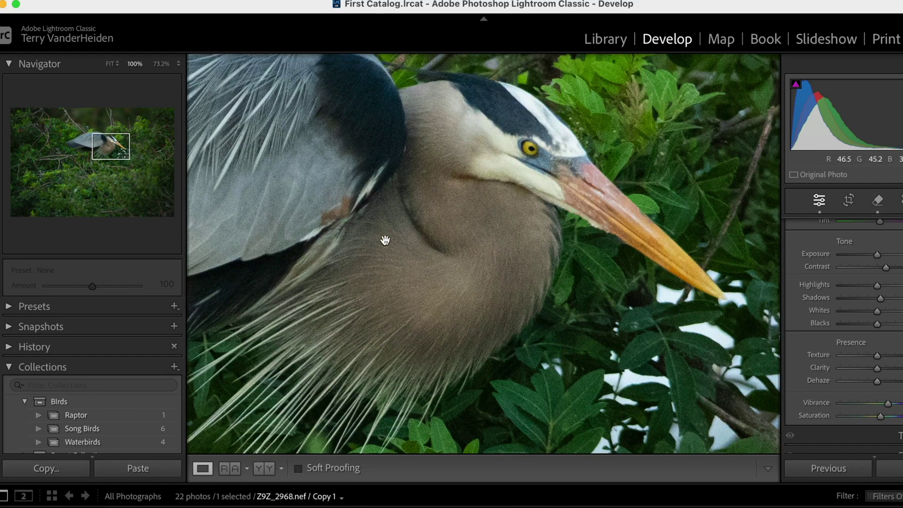
{"action": "left_click", "coordinate": [179, 67]}
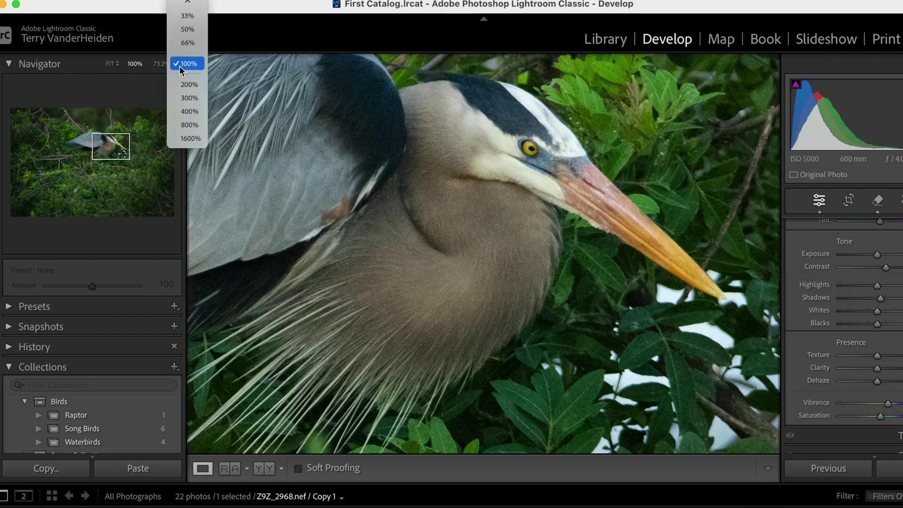
{"action": "left_click", "coordinate": [188, 30]}
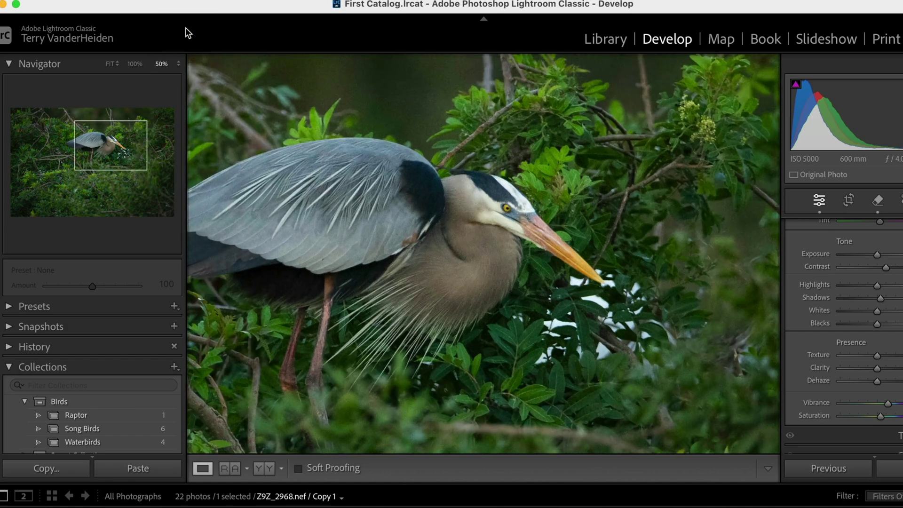
{"action": "left_click_drag", "start_coordinate": [427, 288], "coordinate": [475, 268]}
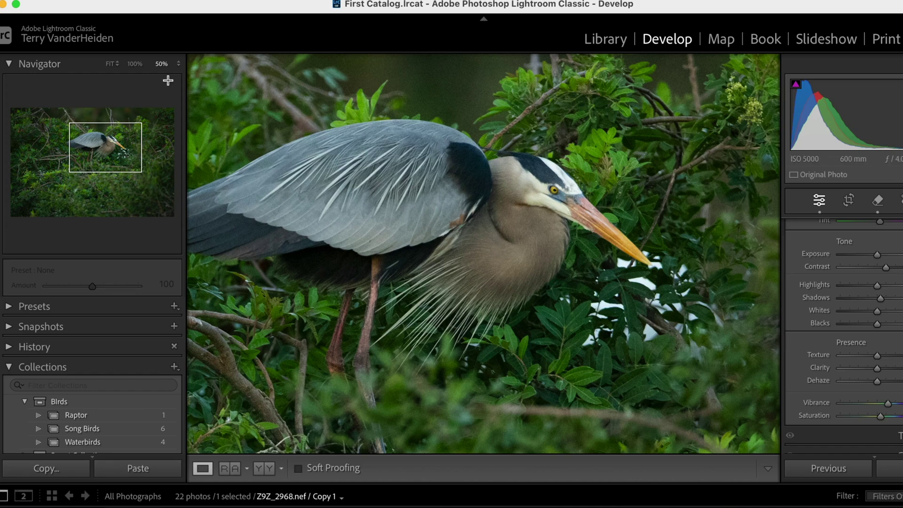
{"action": "left_click", "coordinate": [111, 62]}
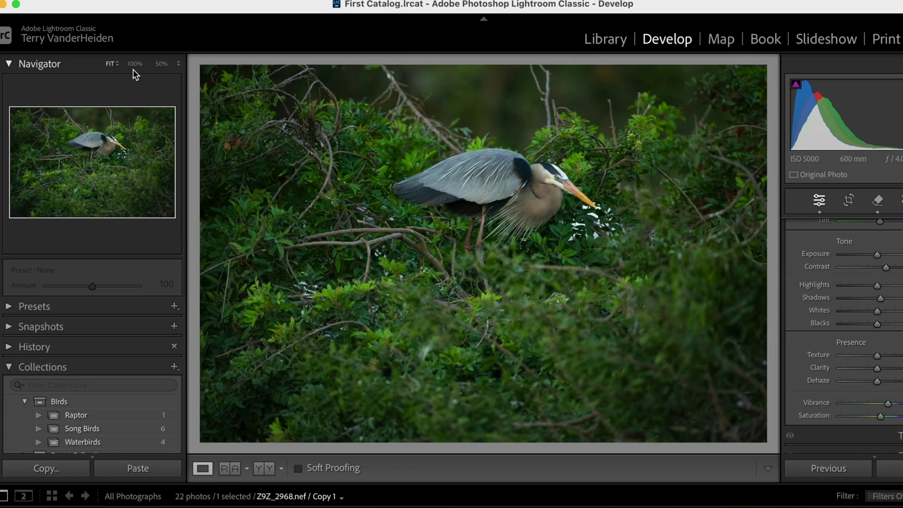
{"action": "left_click", "coordinate": [164, 69]}
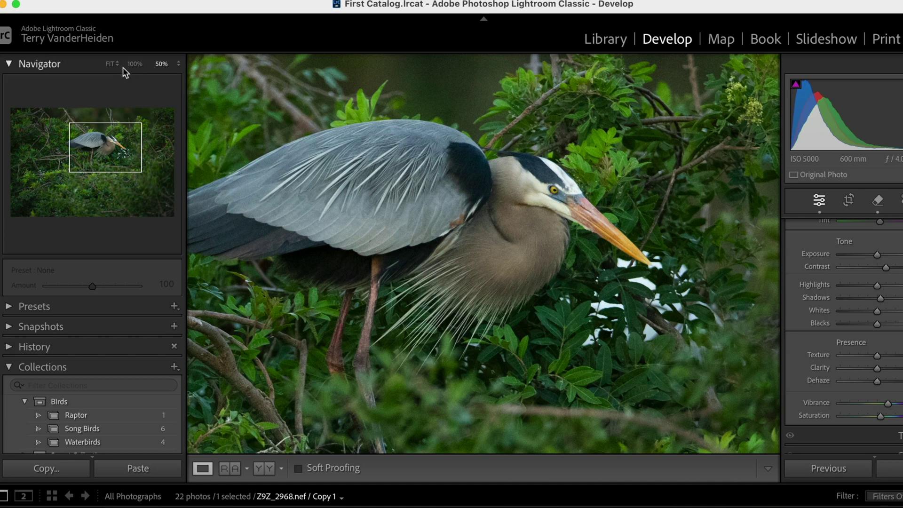
{"action": "left_click", "coordinate": [113, 68]}
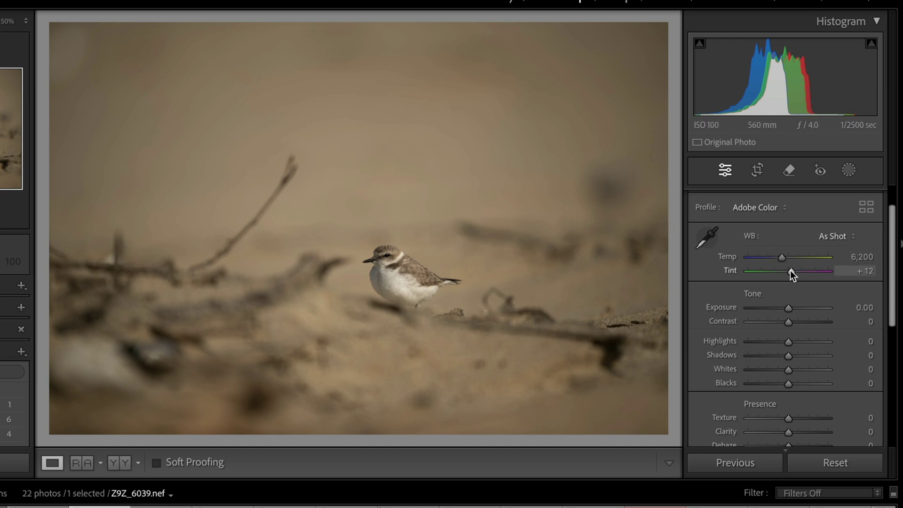
Sample the plover's white chest for white balance, then set Temp 6,323 and Tint +27
{"action": "mouse_move", "coordinate": [790, 270]}
{"action": "left_mouse_down"}
{"action": "mouse_move", "coordinate": [783, 256]}
{"action": "mouse_move", "coordinate": [794, 255]}
{"action": "mouse_move", "coordinate": [797, 270]}
{"action": "left_mouse_up"}
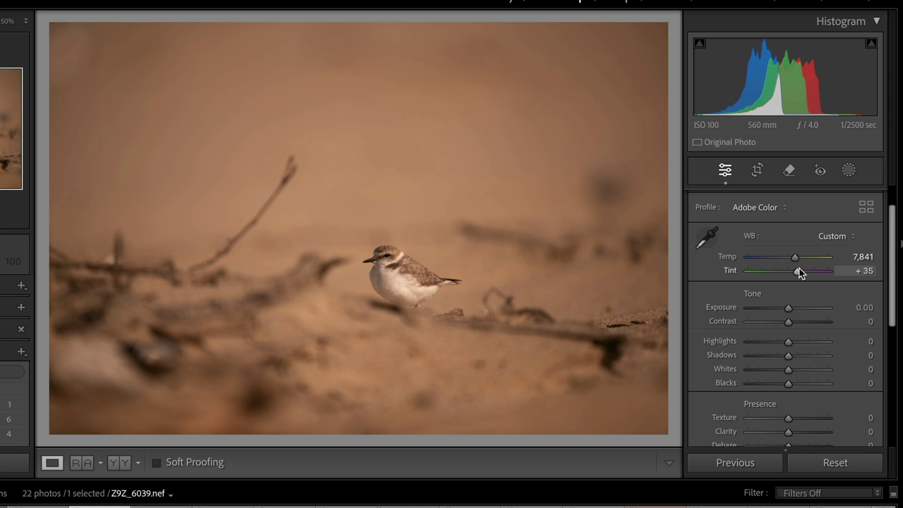
{"action": "left_click", "coordinate": [709, 236]}
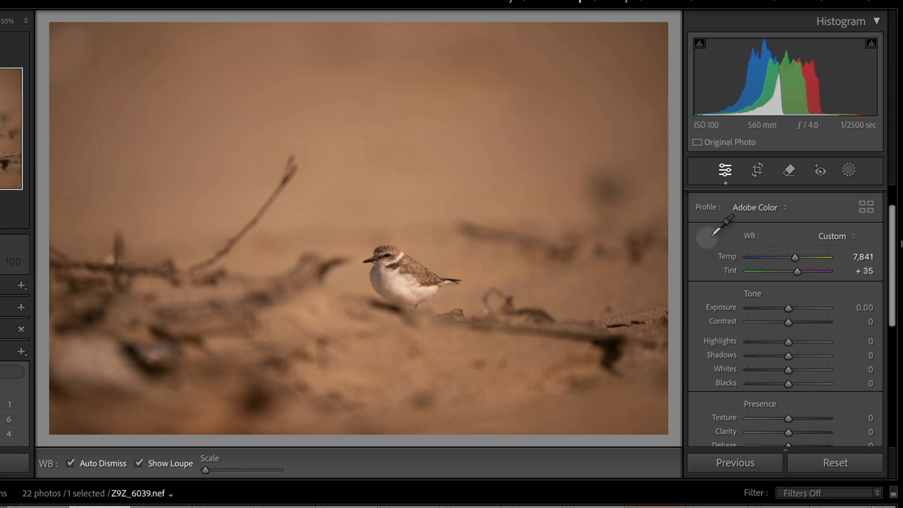
{"action": "left_click", "coordinate": [399, 280]}
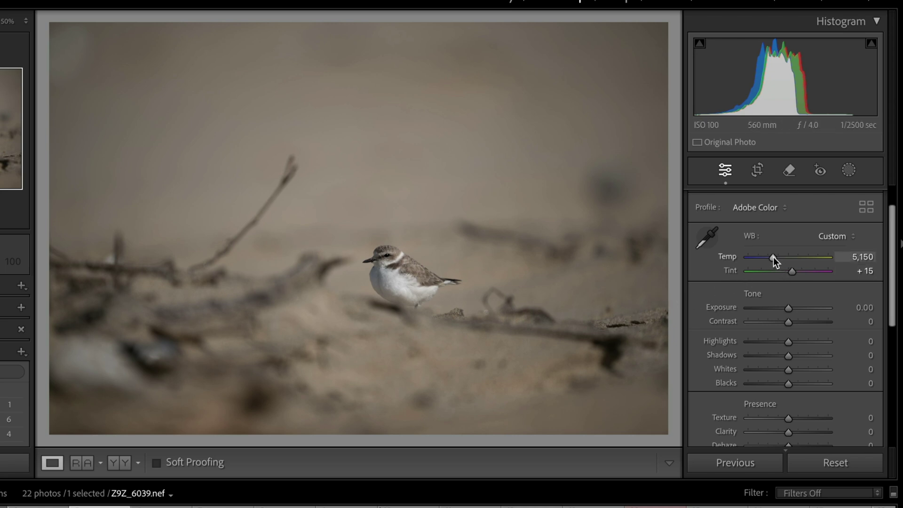
{"action": "left_click_drag", "start_coordinate": [772, 256], "coordinate": [781, 256]}
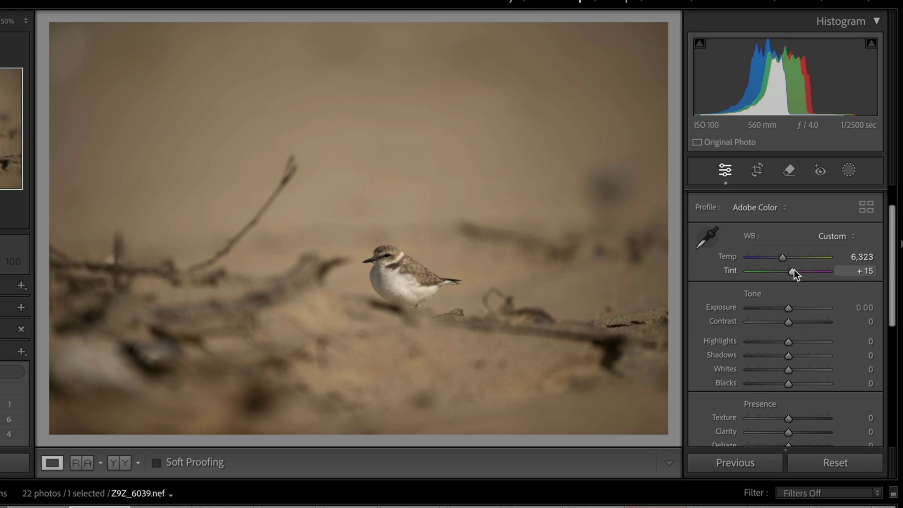
{"action": "left_click_drag", "start_coordinate": [794, 269], "coordinate": [798, 269]}
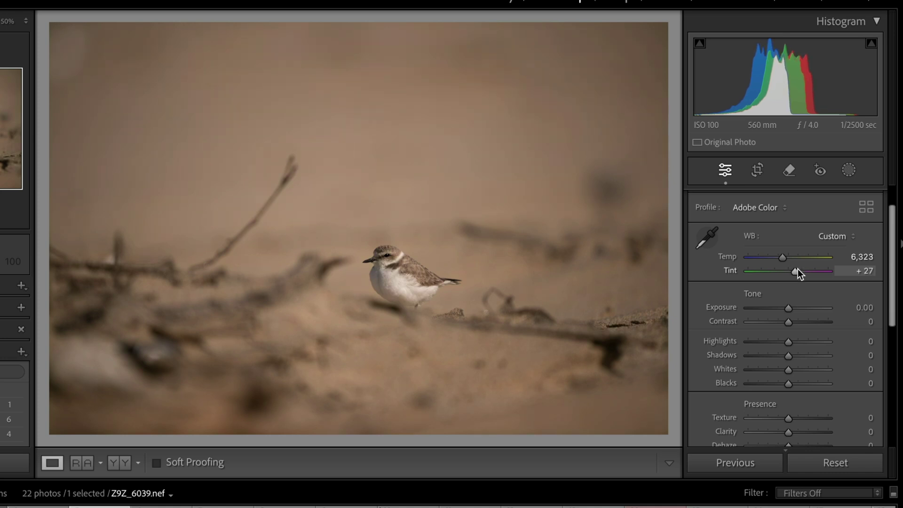
Give the plover photo Saturation +21 and Dehaze +24
{"action": "scroll", "coordinate": [794, 286], "scroll_direction": "down", "scroll_amount": 3}
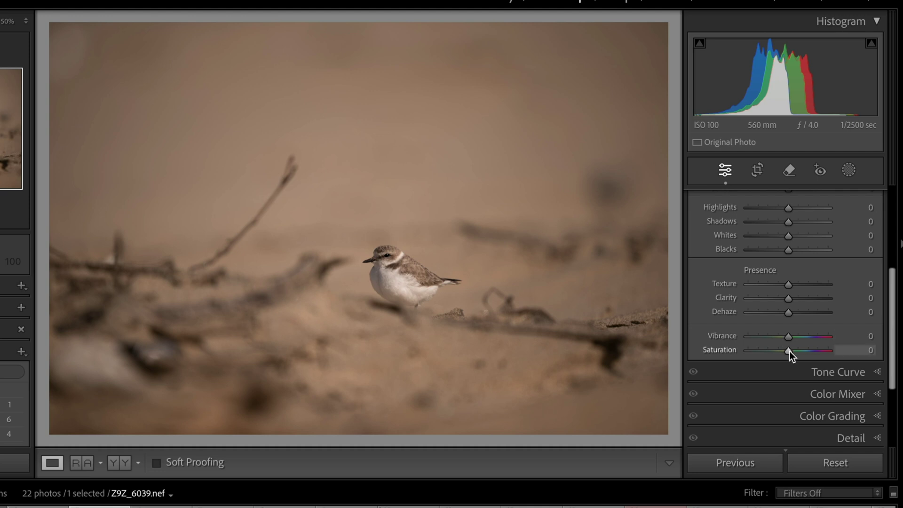
{"action": "left_click_drag", "start_coordinate": [789, 351], "coordinate": [798, 352]}
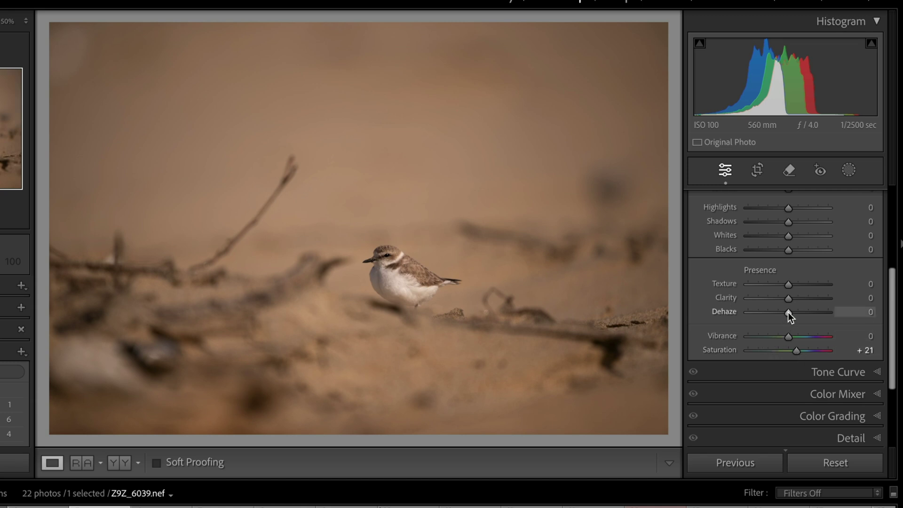
{"action": "left_click_drag", "start_coordinate": [788, 313], "coordinate": [798, 312]}
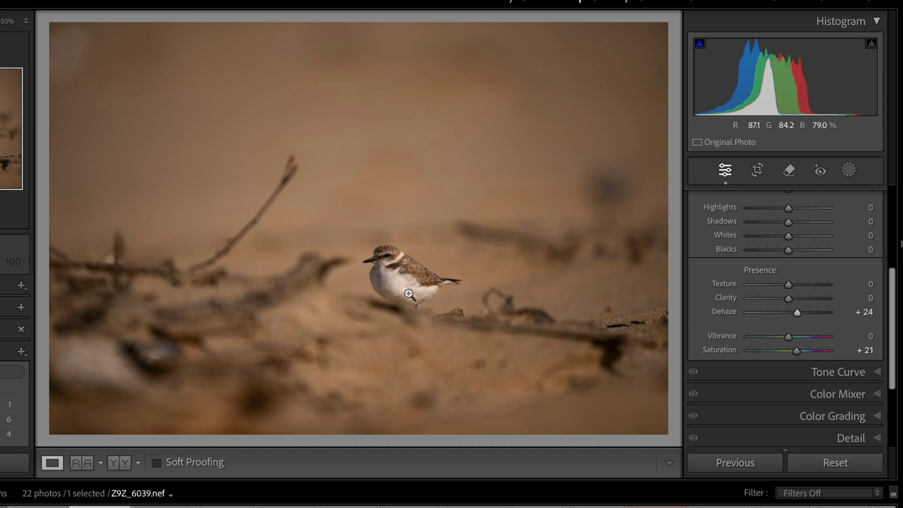
Toggle Before/After to compare the plover edit with the unedited original
{"action": "key", "text": "backslash"}
{"action": "key", "text": "backslash"}
{"action": "key", "text": "backslash"}
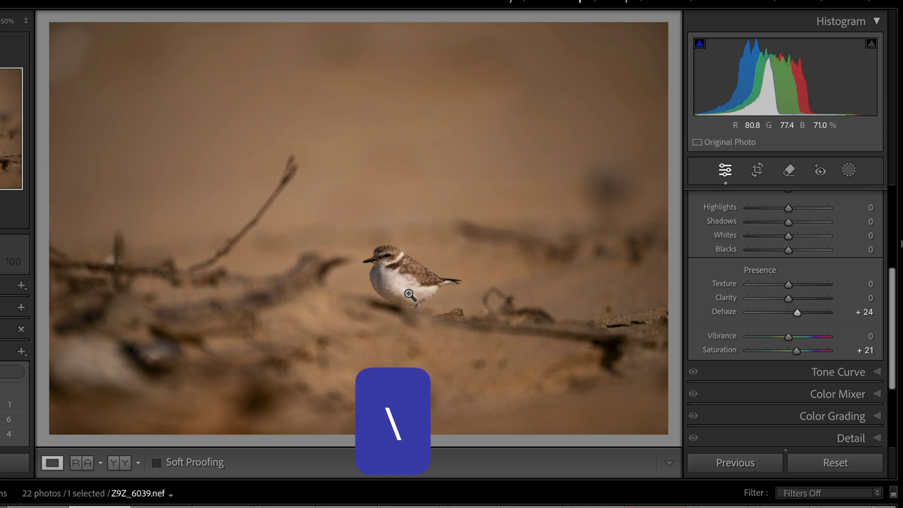
{"action": "key", "text": "backslash"}
{"action": "key", "text": "backslash"}
{"action": "key", "text": "backslash"}
{"action": "key", "text": "backslash"}
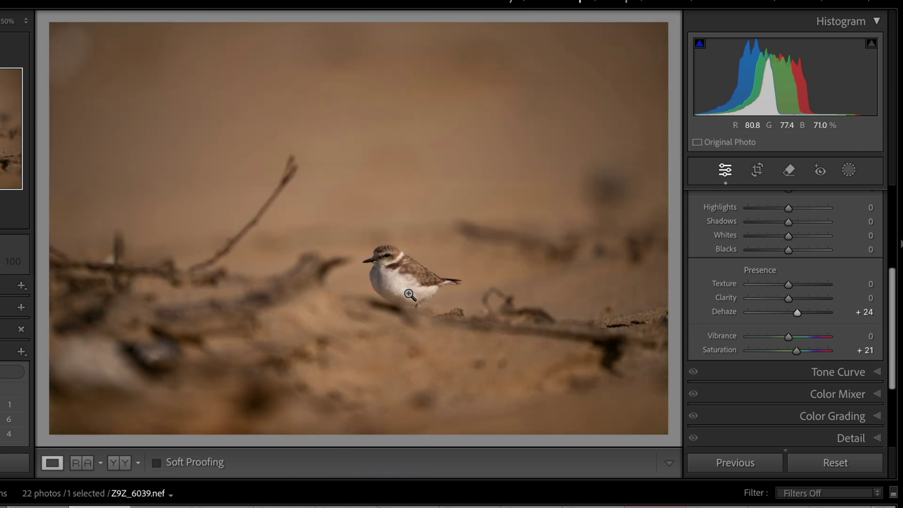
{"action": "key", "text": "backslash"}
{"action": "key", "text": "backslash"}
Crop the plover photo inward from the top-right, bottom-left and top edge, and apply it
{"action": "left_click", "coordinate": [758, 173]}
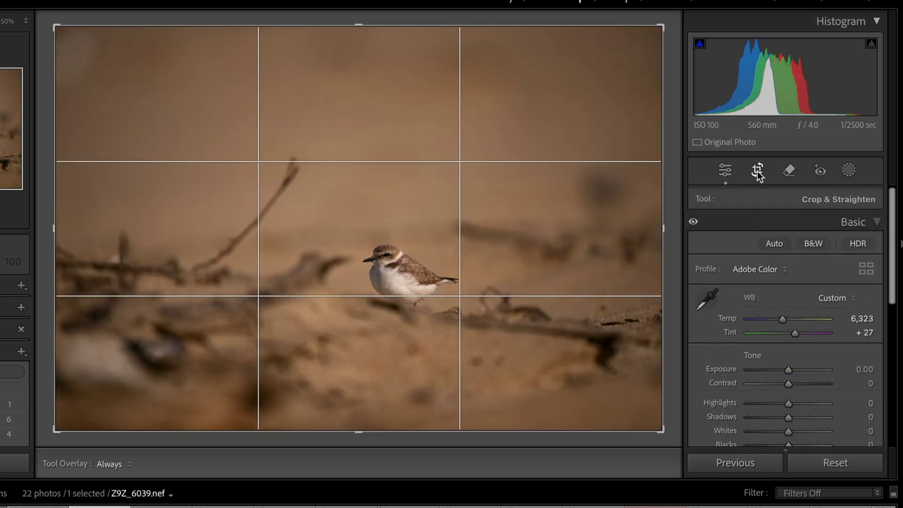
{"action": "left_click_drag", "start_coordinate": [663, 21], "coordinate": [636, 70]}
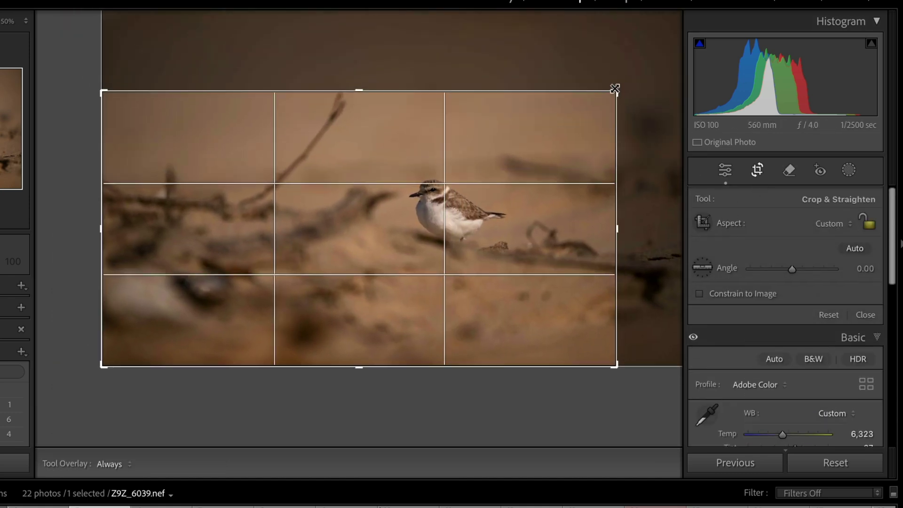
{"action": "left_click_drag", "start_coordinate": [108, 364], "coordinate": [190, 356]}
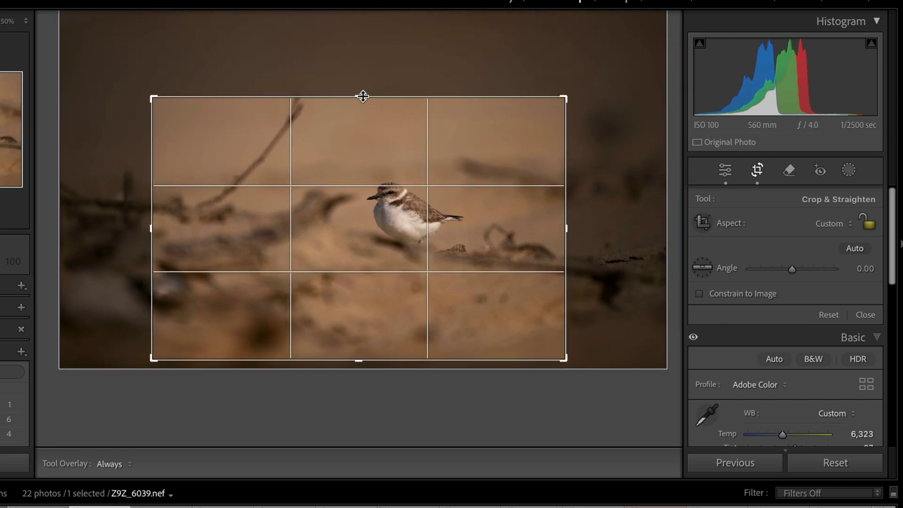
{"action": "left_click_drag", "start_coordinate": [361, 96], "coordinate": [359, 91]}
{"action": "key", "text": "Return"}
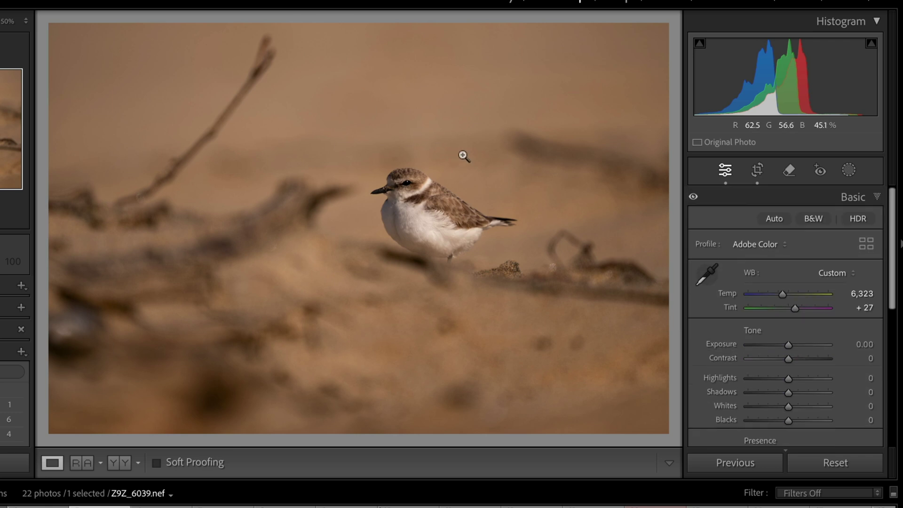
Erase the thin top-left branch using Remove with generative AI enabled
{"action": "left_click", "coordinate": [790, 171]}
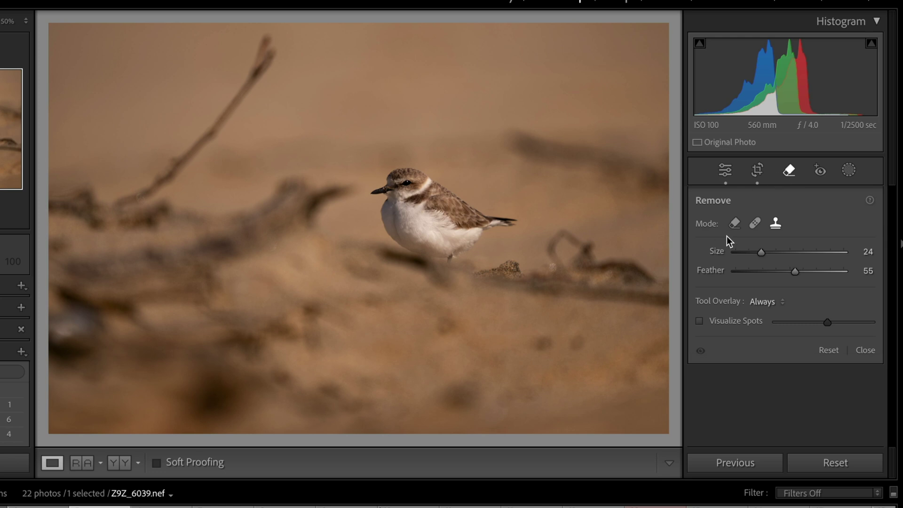
{"action": "left_click", "coordinate": [735, 225]}
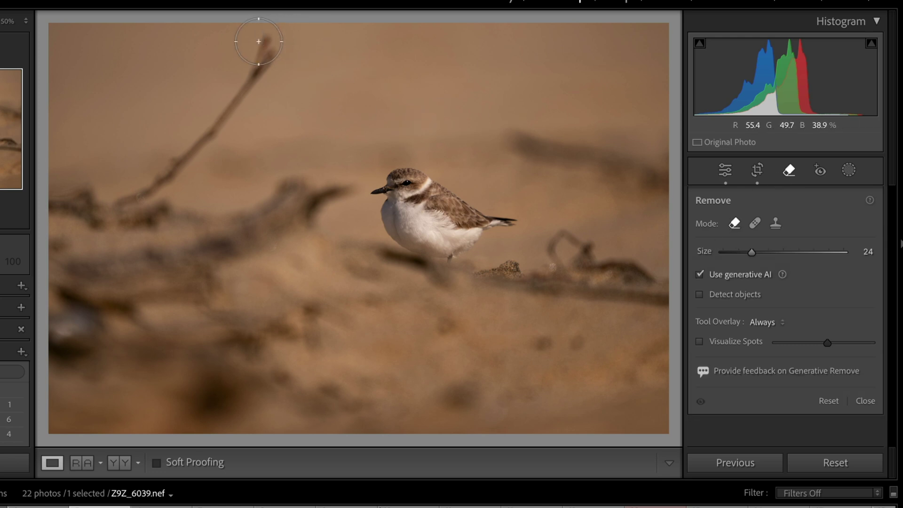
{"action": "mouse_move", "coordinate": [267, 68]}
{"action": "left_mouse_down"}
{"action": "mouse_move", "coordinate": [154, 178]}
{"action": "mouse_move", "coordinate": [127, 192]}
{"action": "mouse_move", "coordinate": [48, 198]}
{"action": "left_mouse_up"}
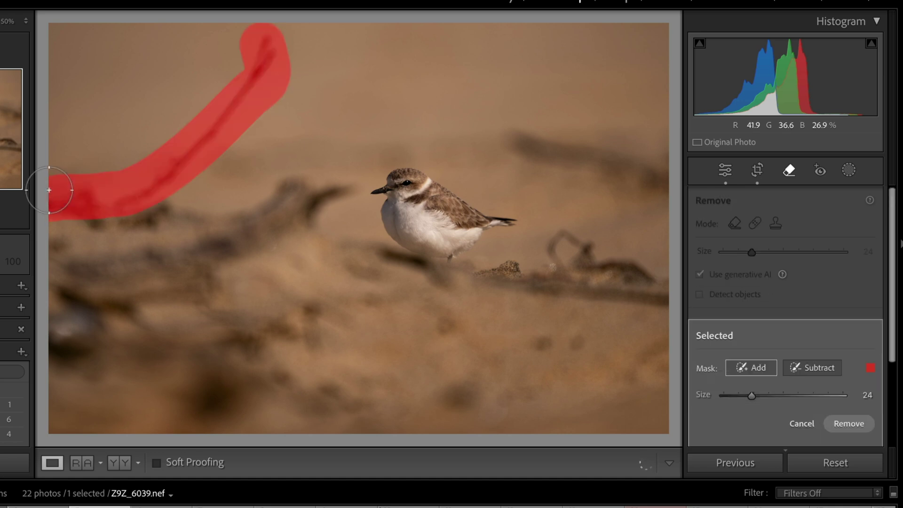
{"action": "left_click", "coordinate": [842, 425]}
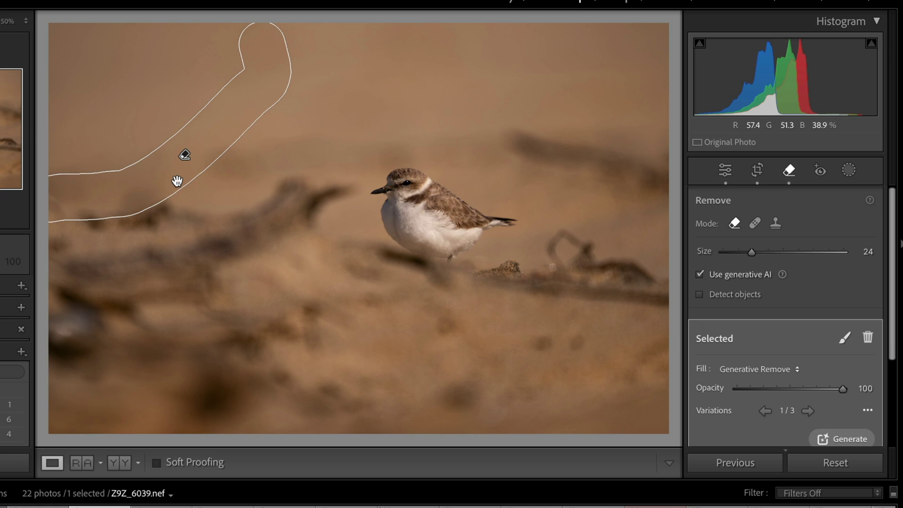
Set the Remove tool overlay to Never so the mask outline is hidden
{"action": "scroll", "coordinate": [771, 412], "scroll_direction": "down", "scroll_amount": 3}
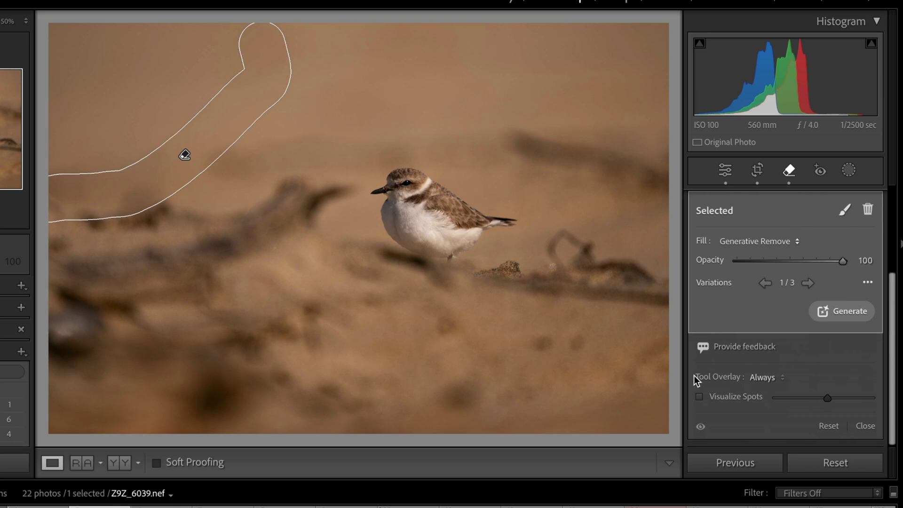
{"action": "left_click", "coordinate": [783, 376]}
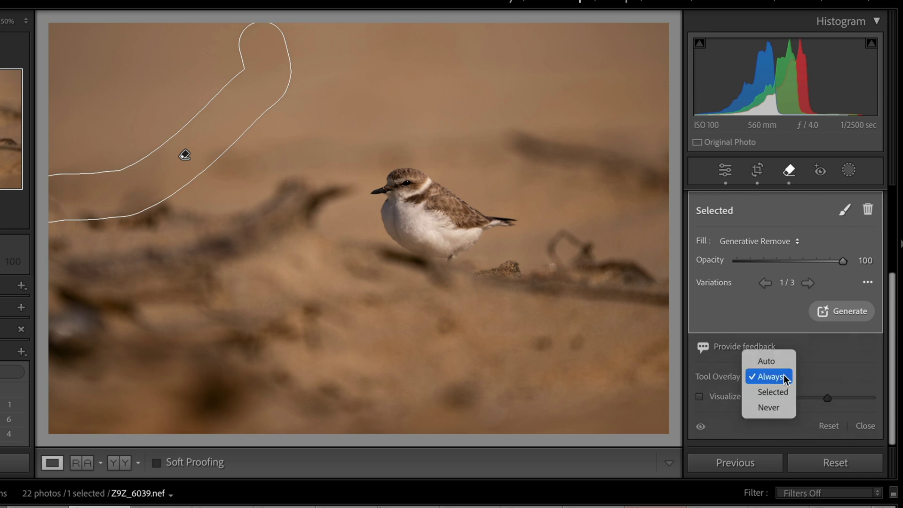
{"action": "left_click", "coordinate": [775, 408]}
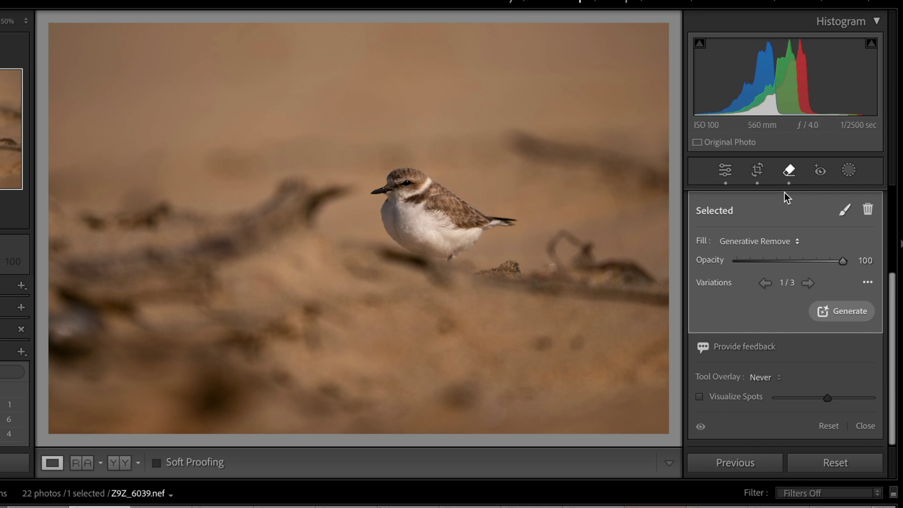
{"action": "left_click", "coordinate": [725, 170]}
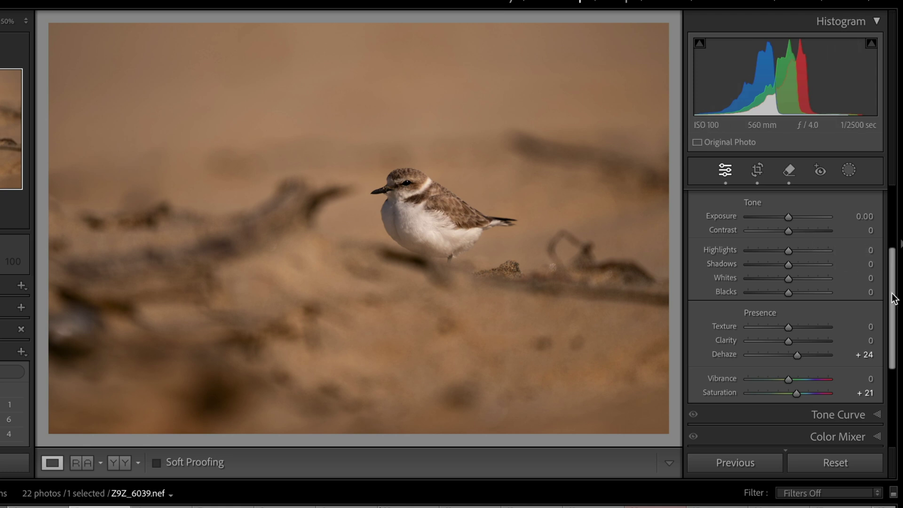
Switch white balance from Custom to As Shot and apply Auto tone (Highlights −77, Whites +50)
{"action": "left_click_drag", "start_coordinate": [894, 300], "coordinate": [891, 239]}
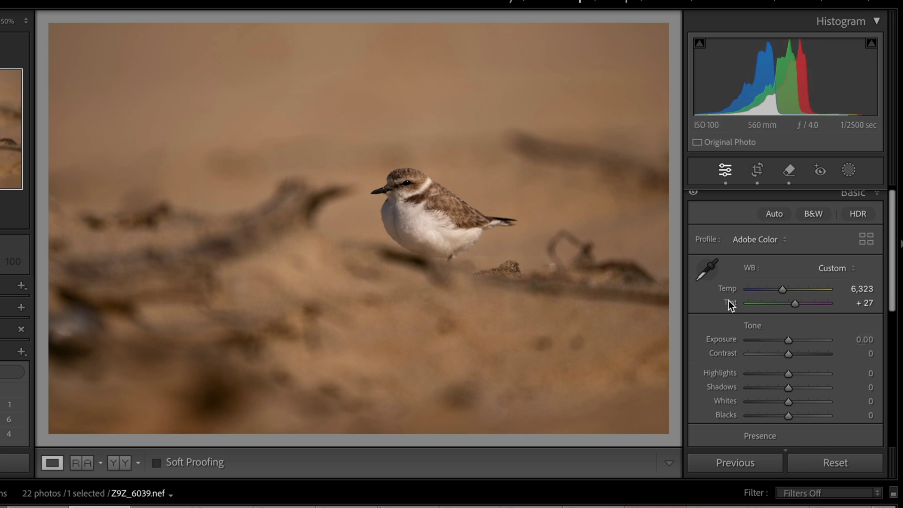
{"action": "left_click", "coordinate": [833, 270]}
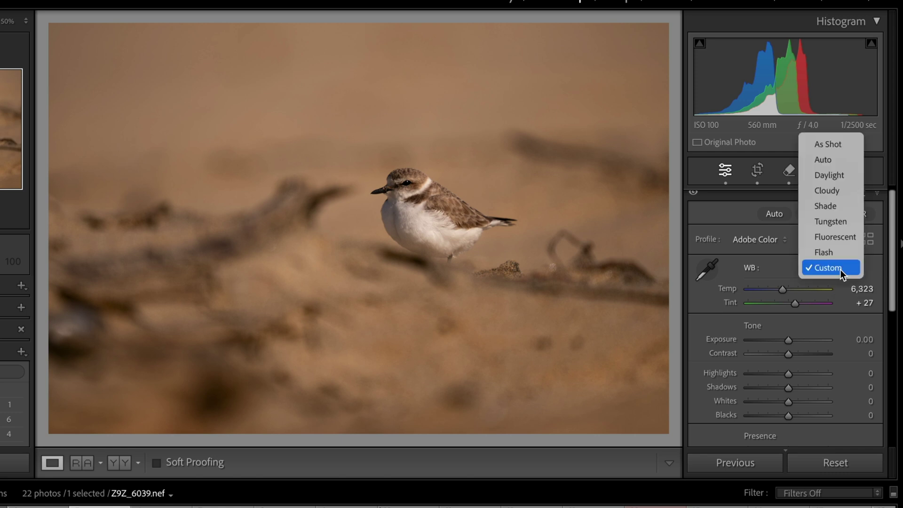
{"action": "left_click", "coordinate": [833, 145]}
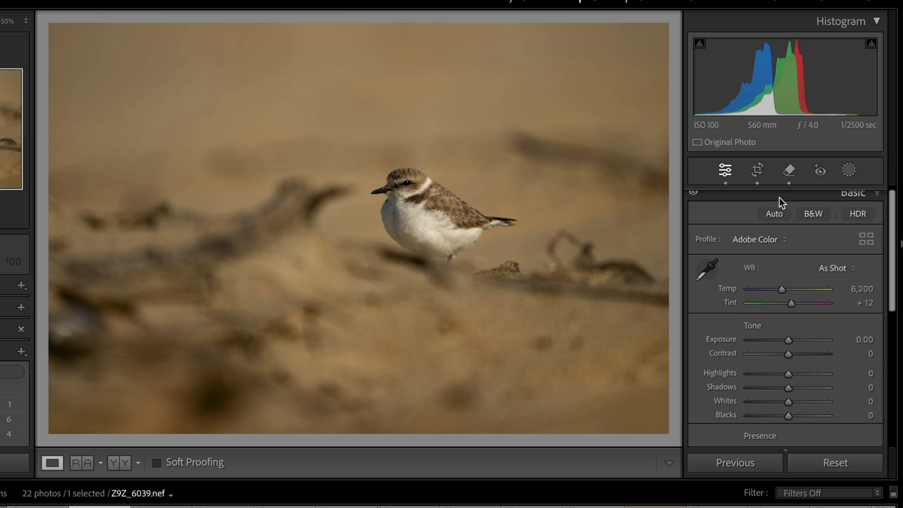
{"action": "left_click", "coordinate": [777, 216]}
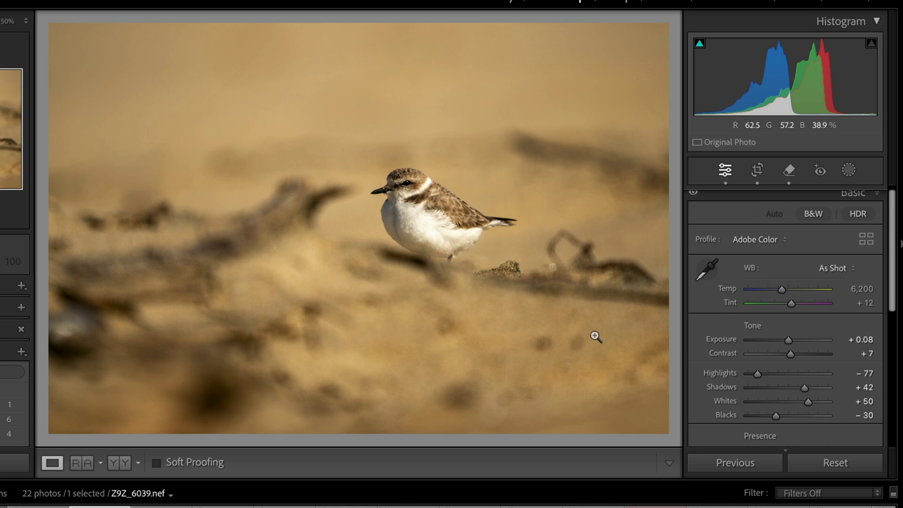
{"action": "left_click", "coordinate": [786, 238]}
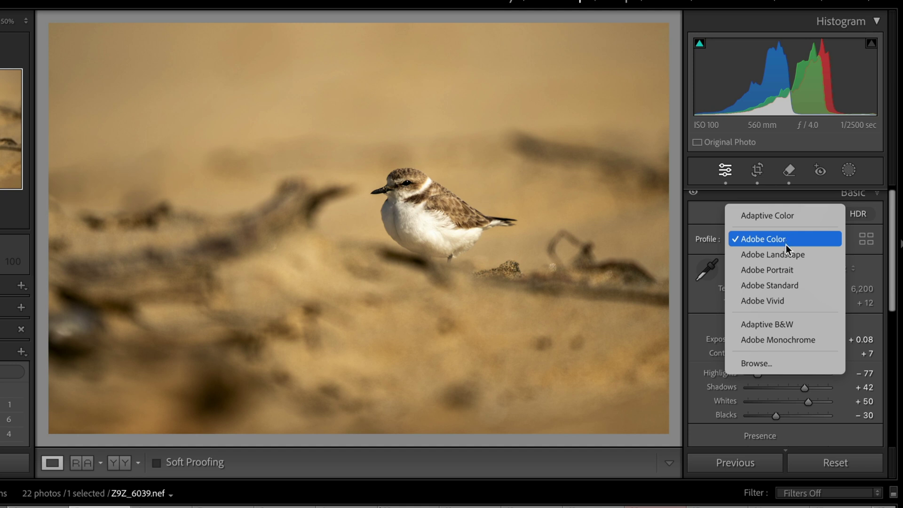
{"action": "left_click", "coordinate": [775, 301]}
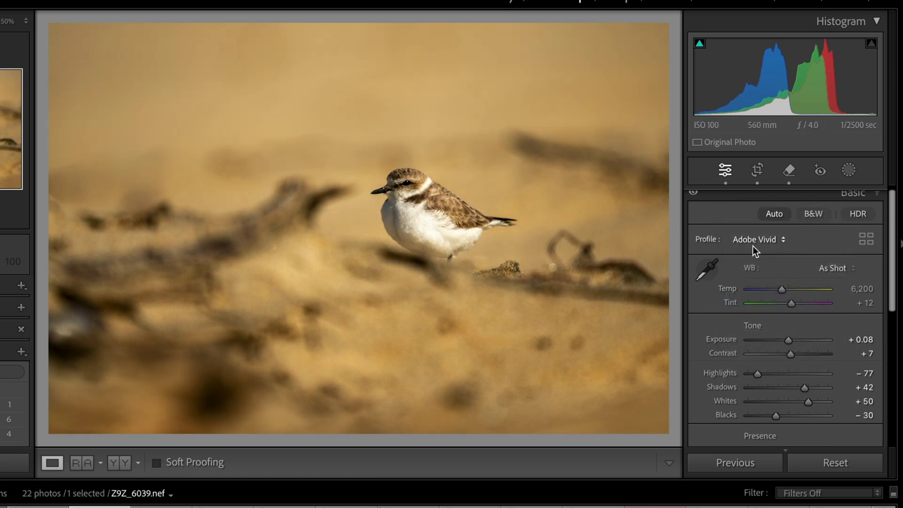
{"action": "left_click", "coordinate": [783, 239]}
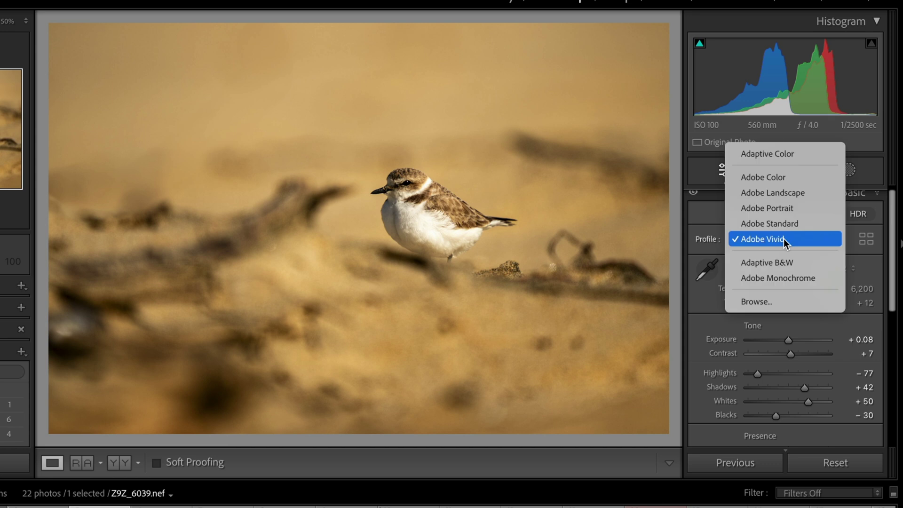
{"action": "left_click", "coordinate": [788, 194]}
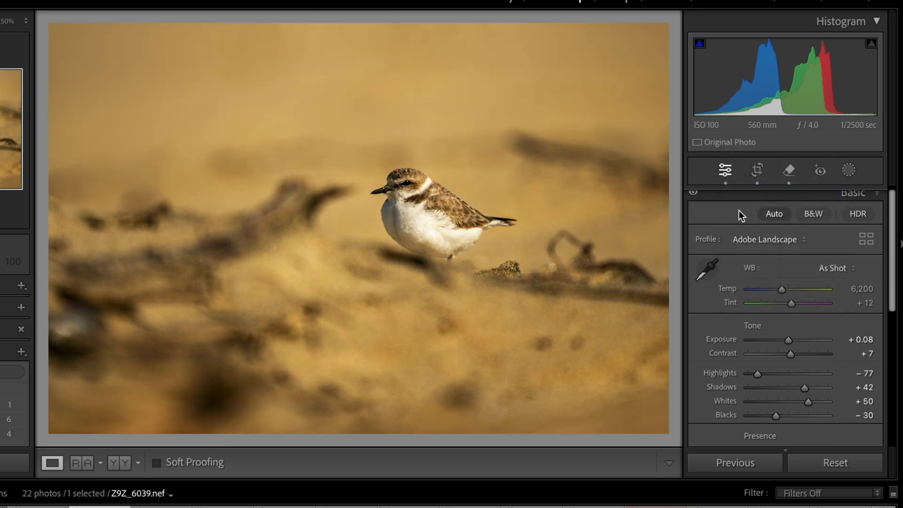
{"action": "left_click", "coordinate": [784, 240]}
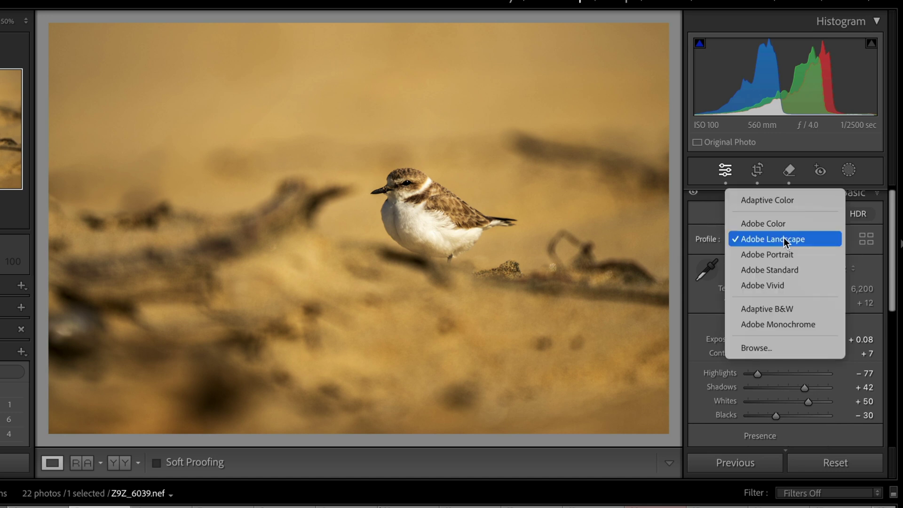
{"action": "left_click", "coordinate": [784, 222]}
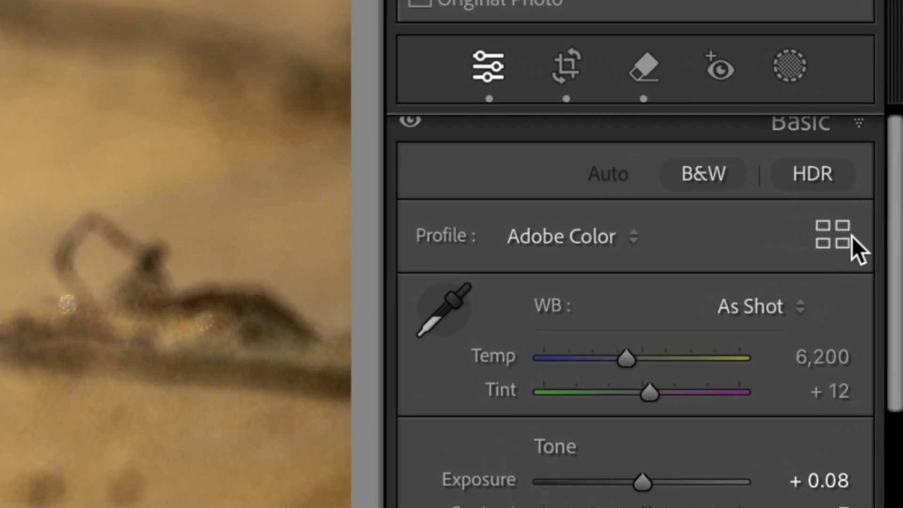
{"action": "left_click", "coordinate": [837, 236]}
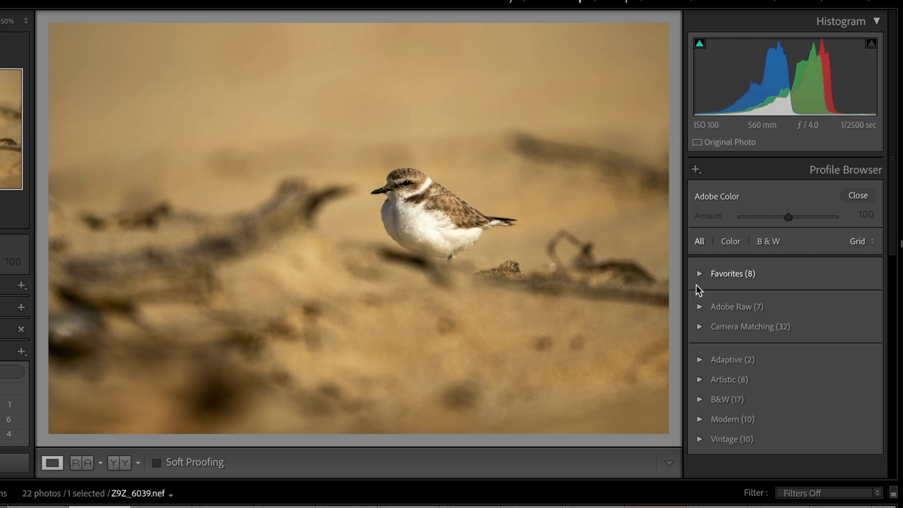
Preview the Favorites profiles, alternating between Adobe Landscape and Adobe Vivid
{"action": "left_click", "coordinate": [700, 274]}
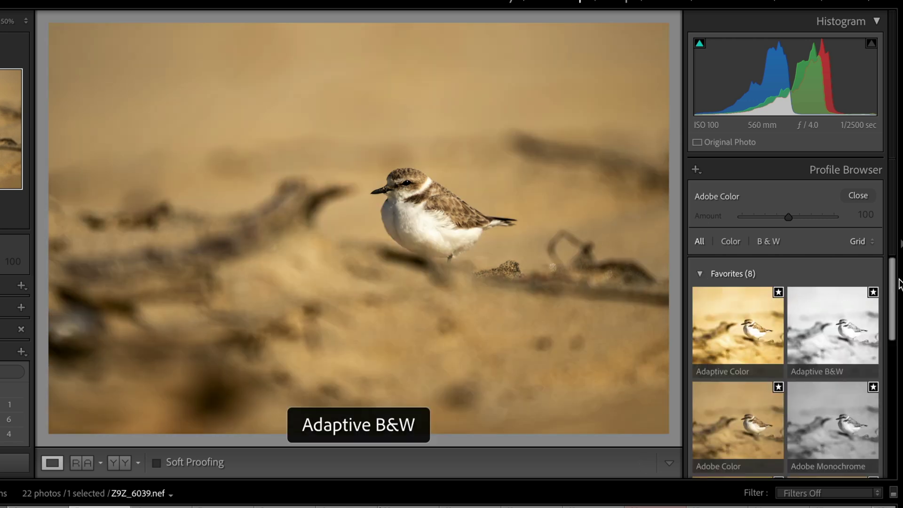
{"action": "left_click_drag", "start_coordinate": [893, 277], "coordinate": [901, 352]}
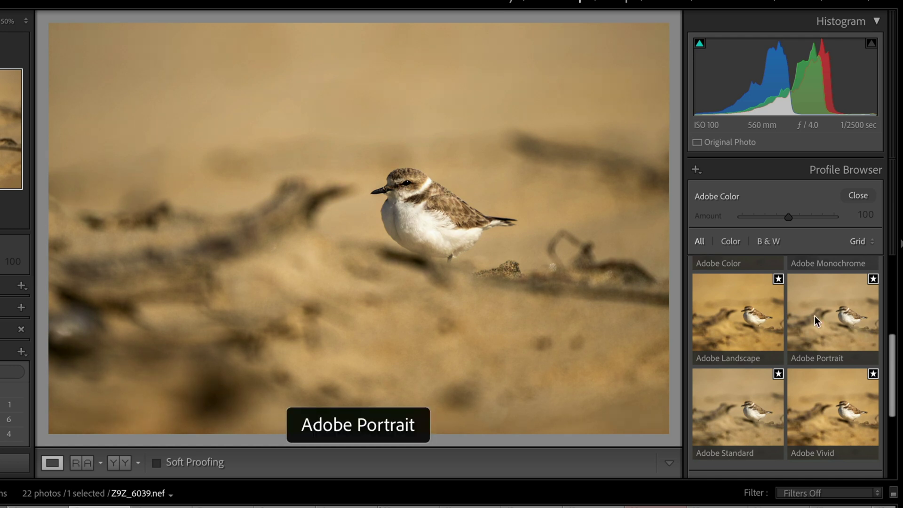
{"action": "left_click", "coordinate": [757, 323]}
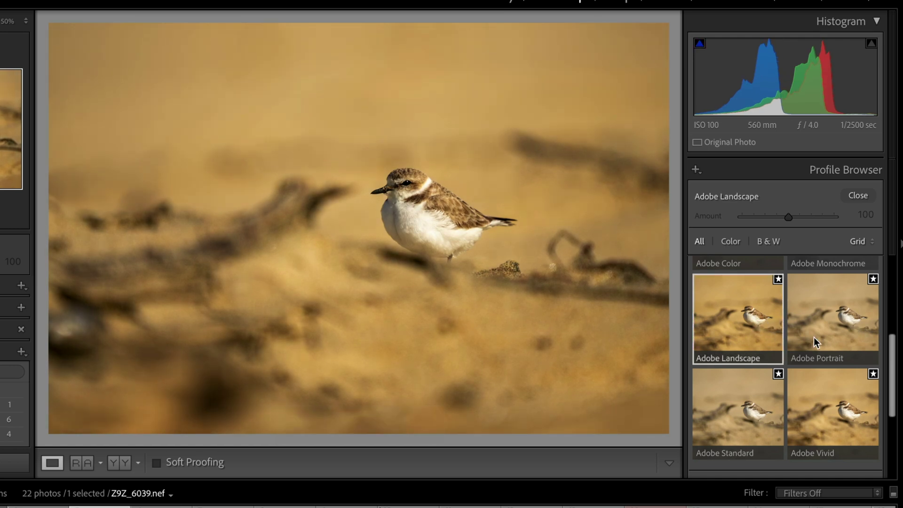
{"action": "scroll", "coordinate": [819, 338], "scroll_direction": "down", "scroll_amount": 2}
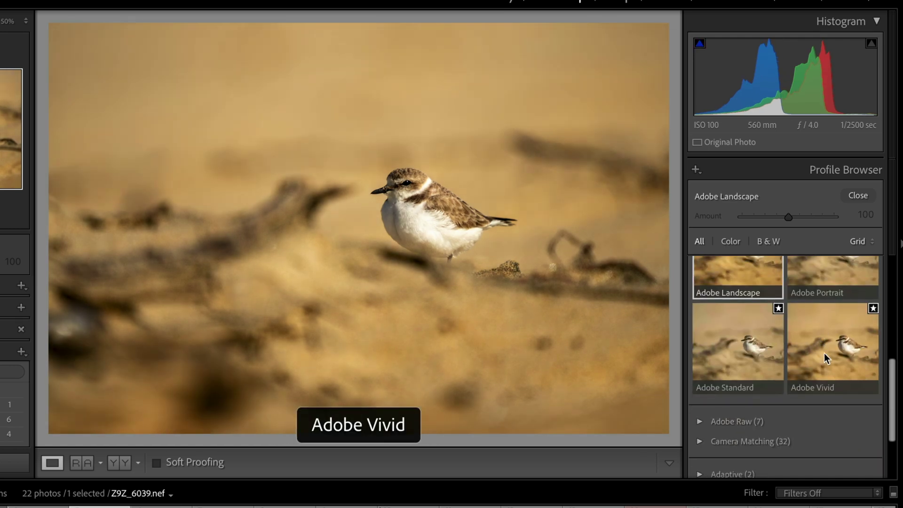
{"action": "left_click", "coordinate": [829, 357]}
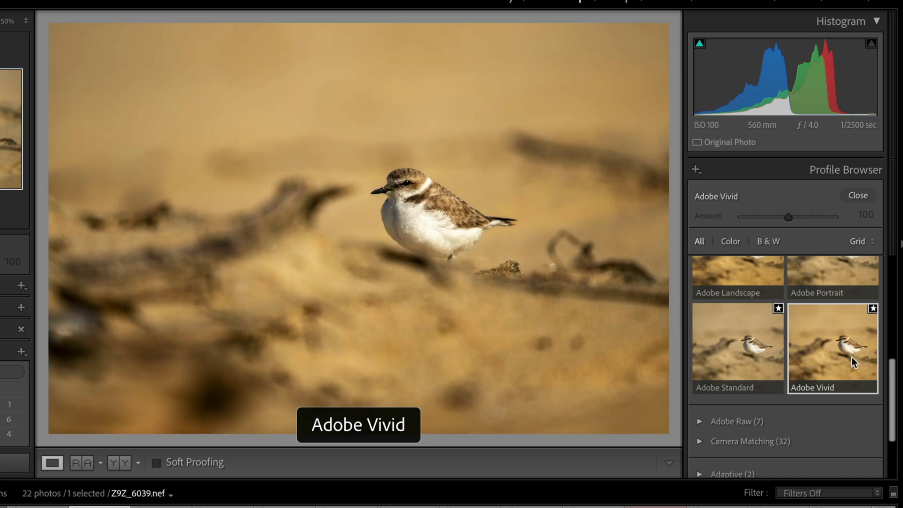
{"action": "scroll", "coordinate": [728, 280], "scroll_direction": "up", "scroll_amount": 3}
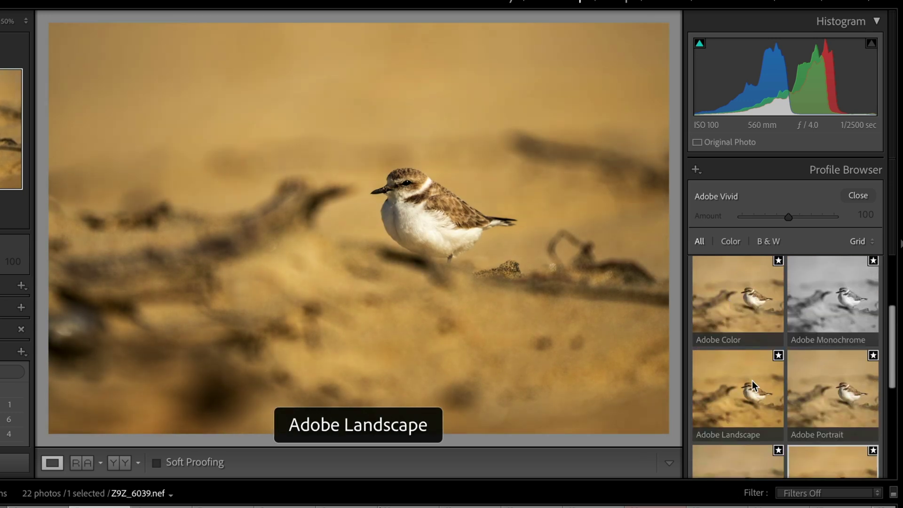
{"action": "left_click", "coordinate": [753, 380]}
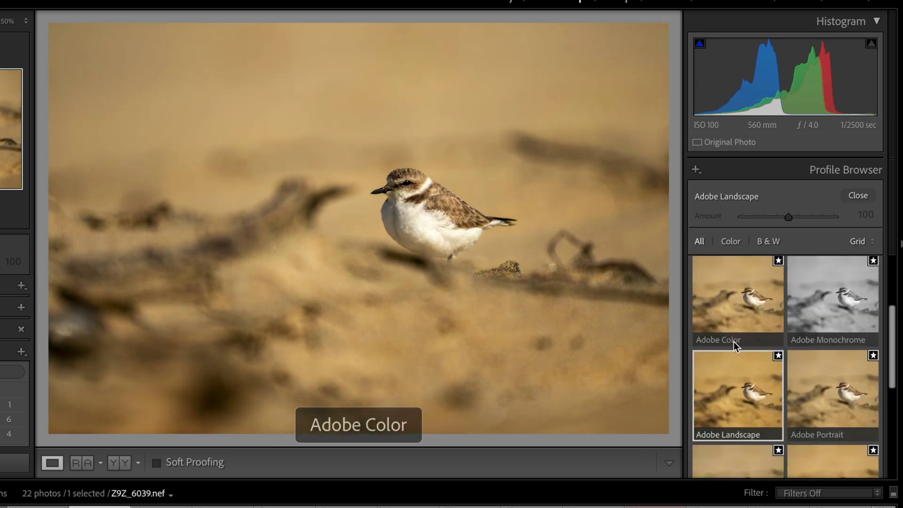
{"action": "scroll", "coordinate": [734, 342], "scroll_direction": "down", "scroll_amount": 3}
{"action": "scroll", "coordinate": [734, 343], "scroll_direction": "down", "scroll_amount": 2}
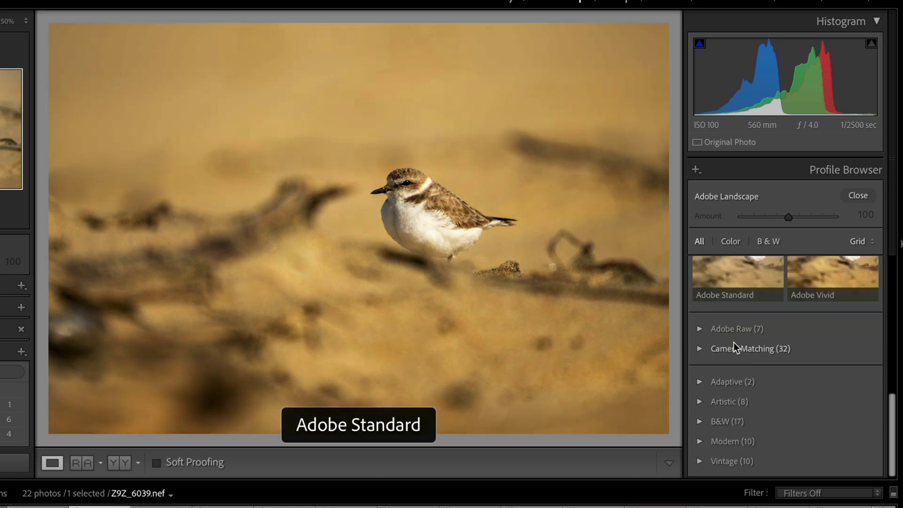
Apply Adobe Vivid from the Adobe Raw profile group
{"action": "left_click", "coordinate": [699, 329]}
{"action": "scroll", "coordinate": [720, 353], "scroll_direction": "down", "scroll_amount": 2}
{"action": "scroll", "coordinate": [727, 365], "scroll_direction": "down", "scroll_amount": 3}
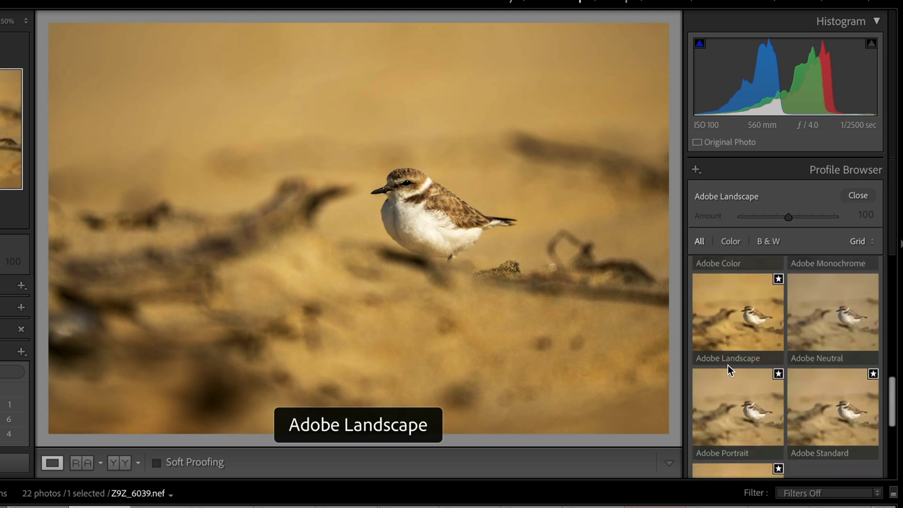
{"action": "left_click", "coordinate": [735, 409]}
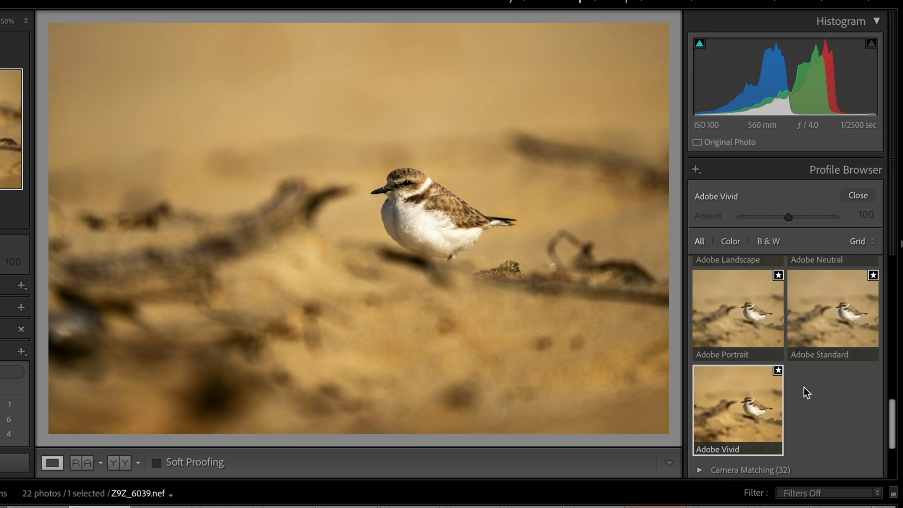
{"action": "scroll", "coordinate": [810, 392], "scroll_direction": "down", "scroll_amount": 5}
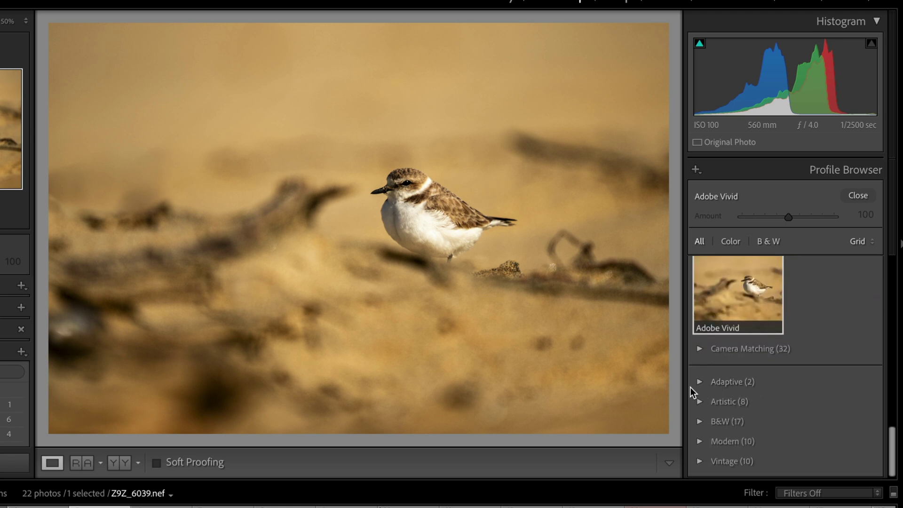
Browse the Adaptive and B&W profile groups and apply B&W 02 to the plover photo
{"action": "left_click", "coordinate": [700, 380]}
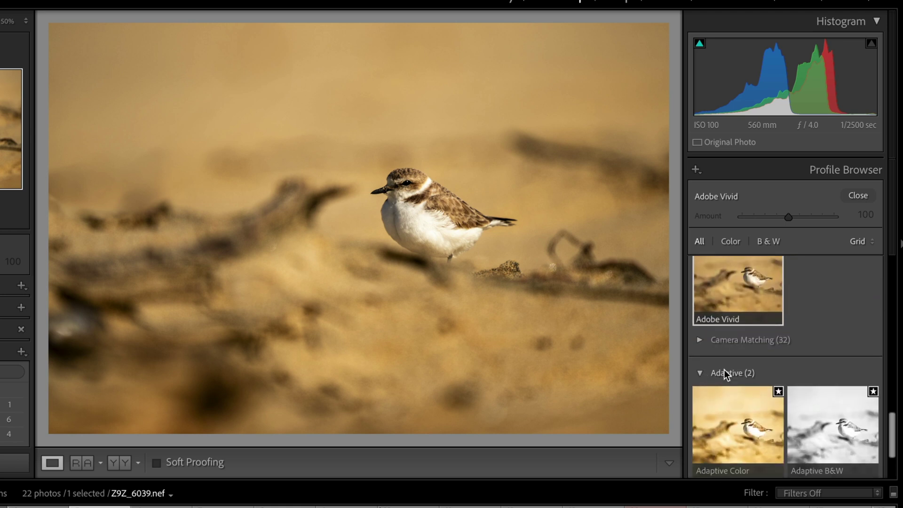
{"action": "scroll", "coordinate": [724, 372], "scroll_direction": "down", "scroll_amount": 2}
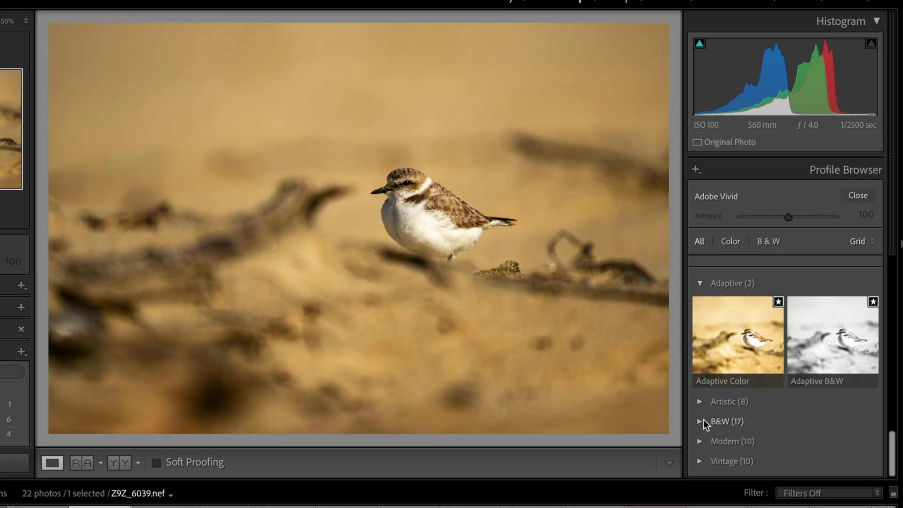
{"action": "left_click", "coordinate": [703, 419]}
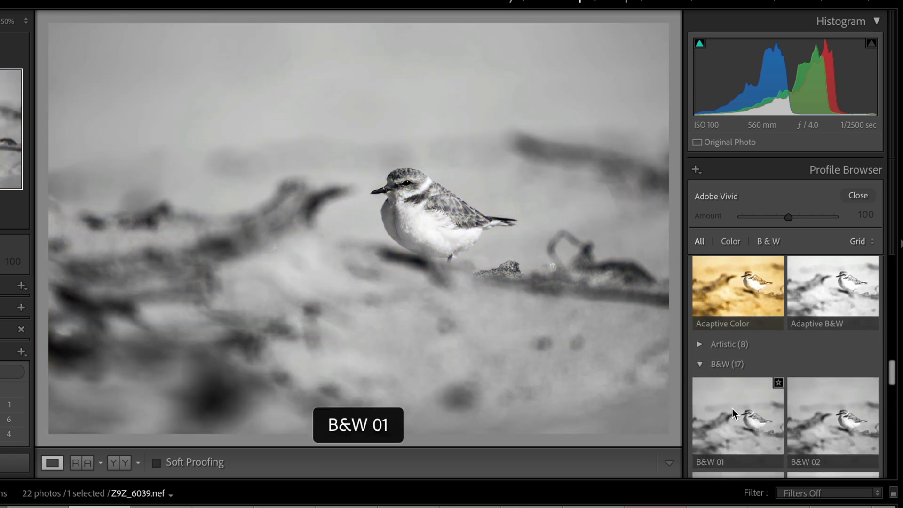
{"action": "scroll", "coordinate": [733, 408], "scroll_direction": "down", "scroll_amount": 2}
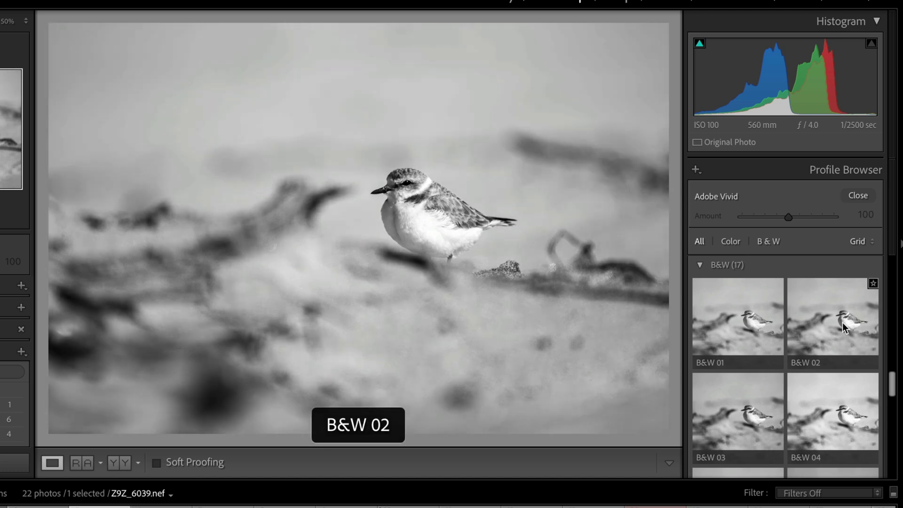
{"action": "left_click", "coordinate": [843, 324]}
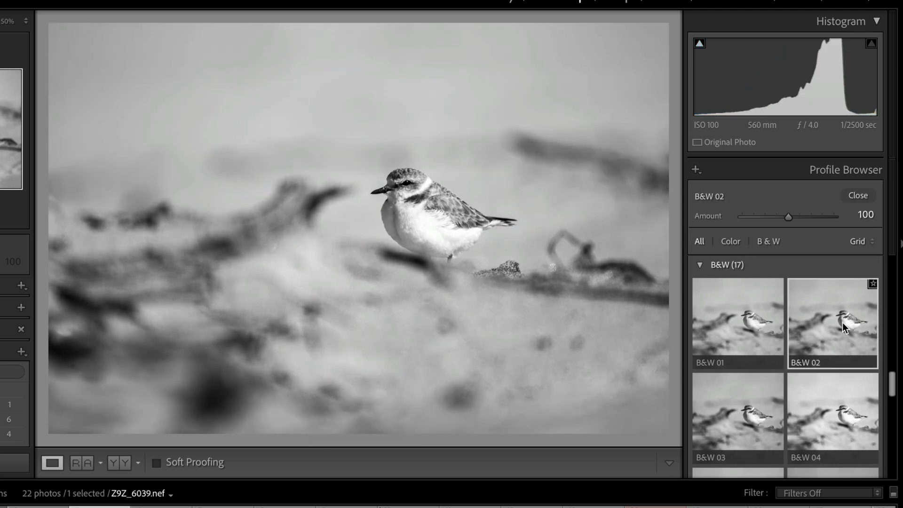
{"action": "scroll", "coordinate": [842, 322], "scroll_direction": "up", "scroll_amount": 5}
{"action": "left_click", "coordinate": [859, 241]}
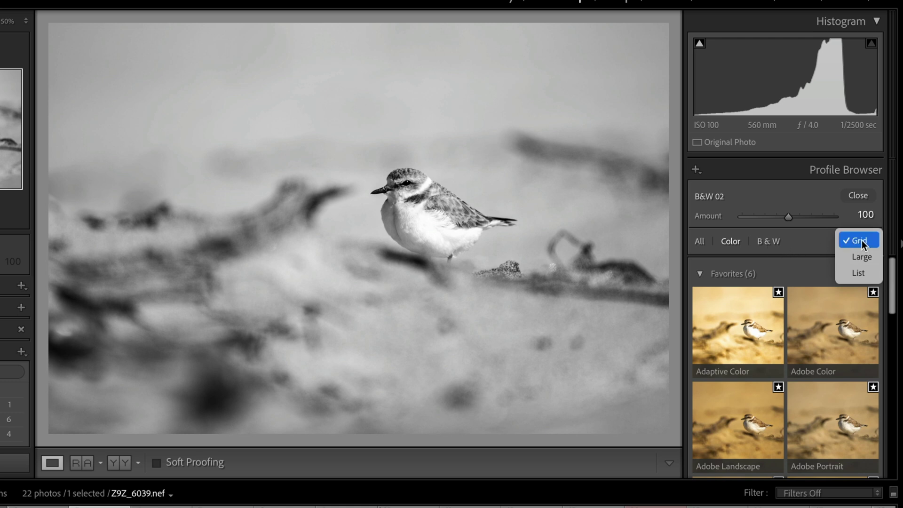
{"action": "left_click", "coordinate": [865, 255]}
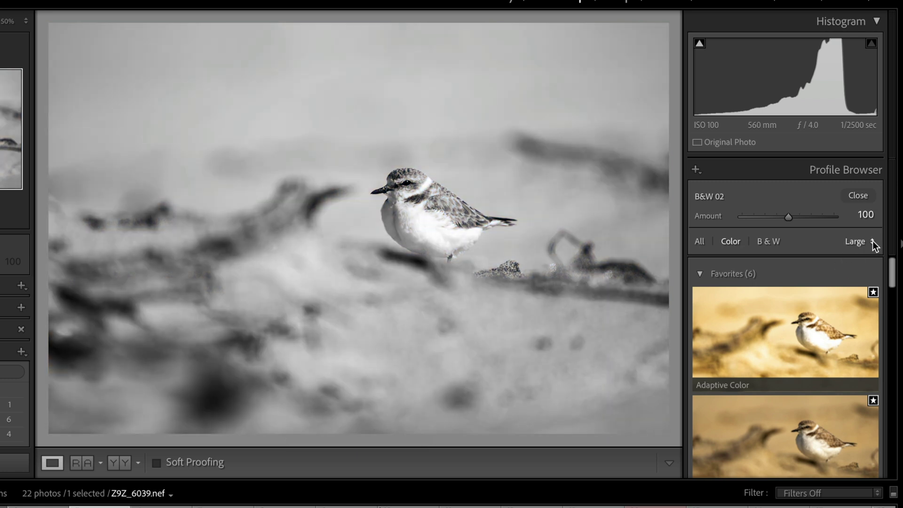
{"action": "left_click", "coordinate": [872, 242]}
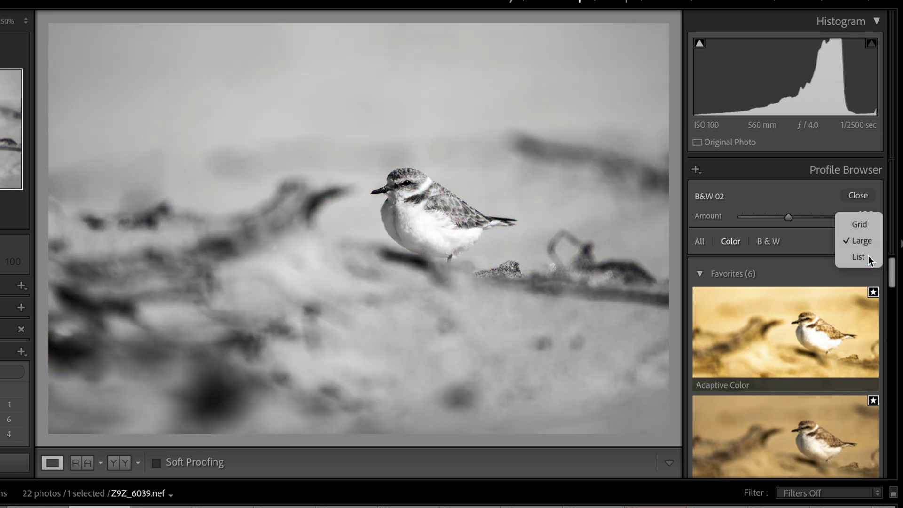
{"action": "left_click", "coordinate": [868, 256]}
{"action": "left_click", "coordinate": [870, 241]}
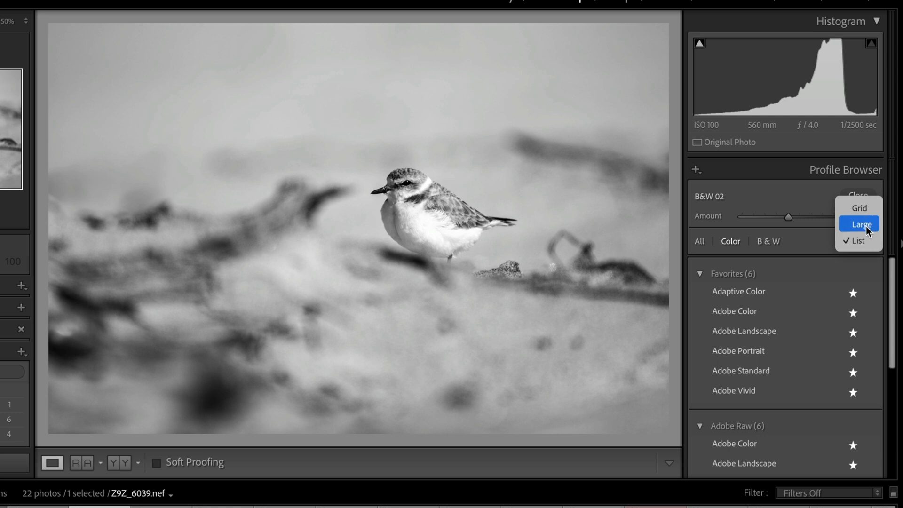
{"action": "left_click", "coordinate": [866, 227]}
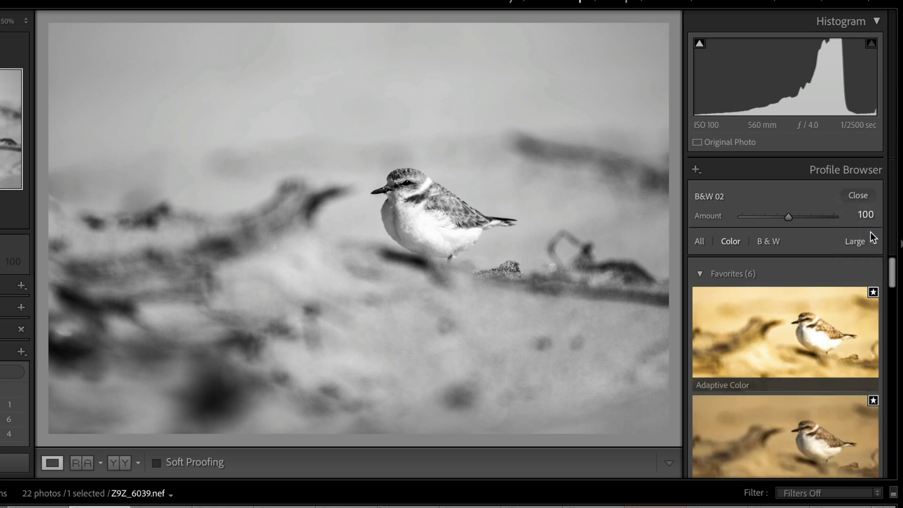
{"action": "left_click", "coordinate": [871, 241]}
{"action": "left_click", "coordinate": [870, 225]}
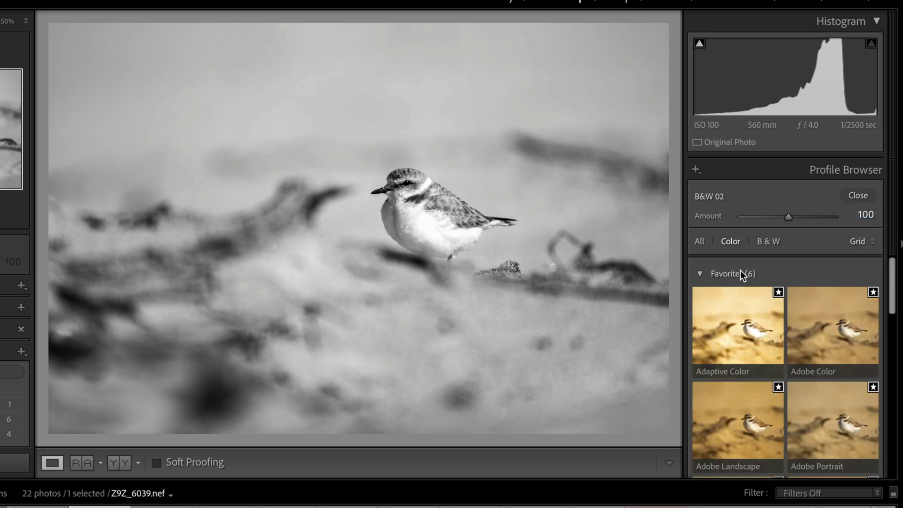
{"action": "left_click", "coordinate": [853, 193]}
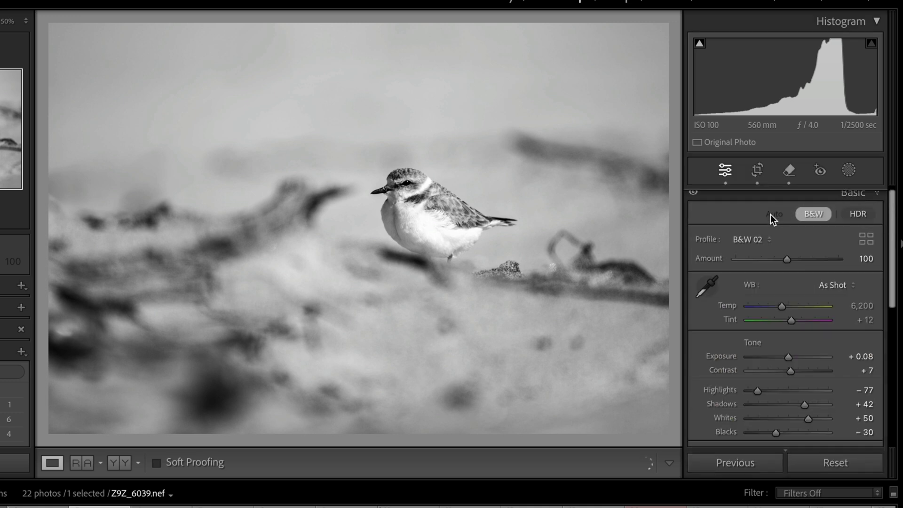
{"action": "left_click", "coordinate": [764, 241]}
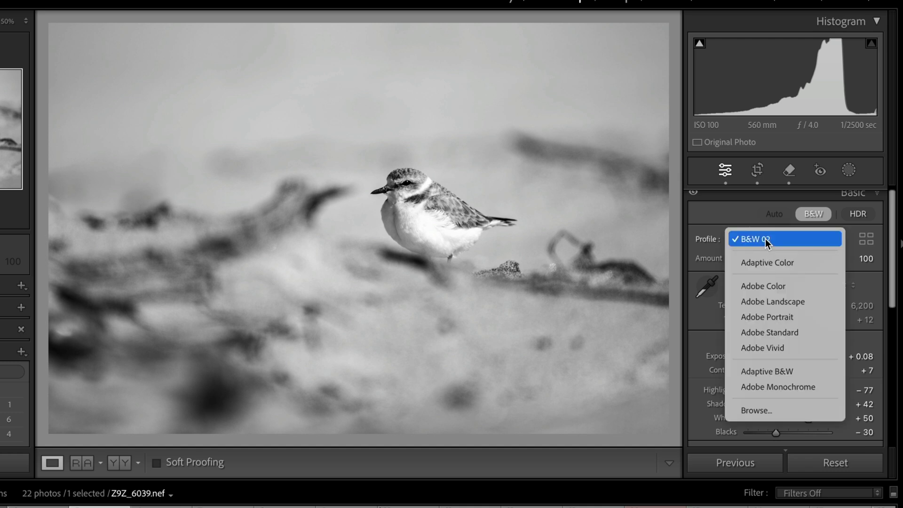
{"action": "left_click", "coordinate": [771, 286]}
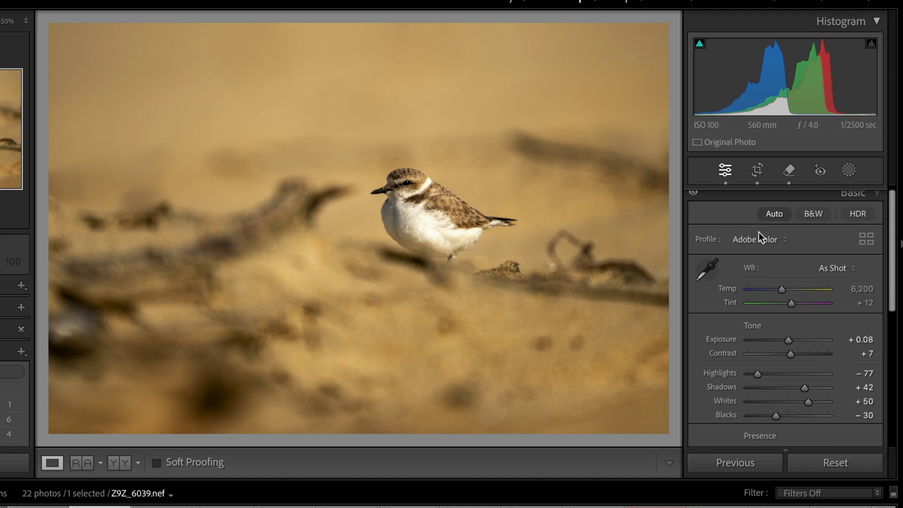
{"action": "left_click", "coordinate": [866, 241]}
{"action": "left_click", "coordinate": [814, 214]}
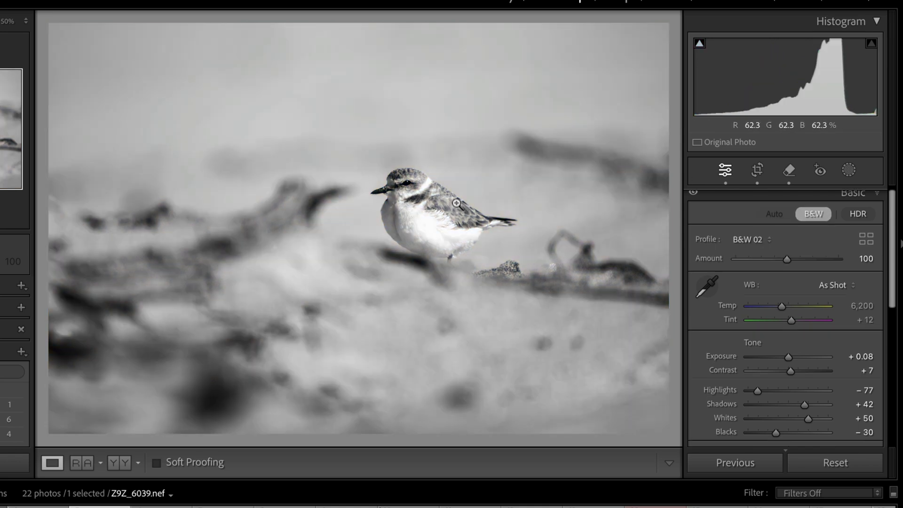
Filter the Profile Browser to black-and-white profiles and expand the B&W group
{"action": "left_click", "coordinate": [867, 239]}
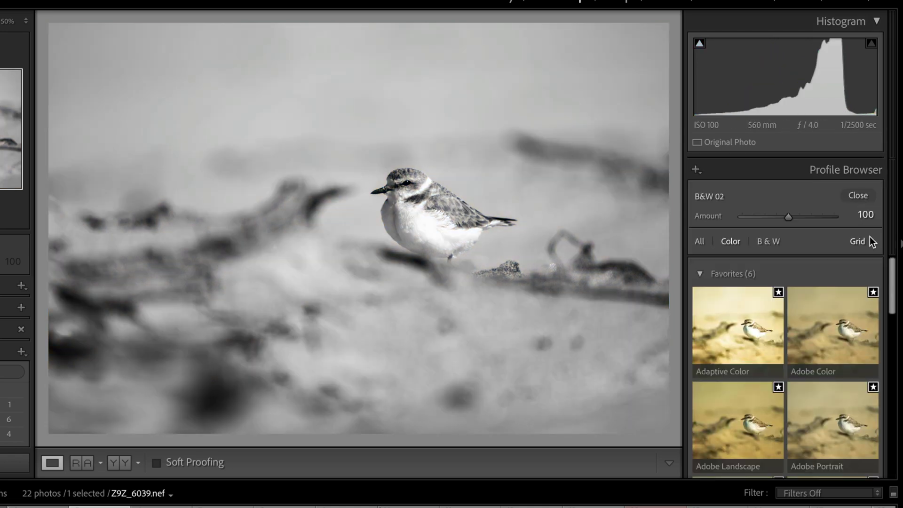
{"action": "left_click", "coordinate": [699, 273]}
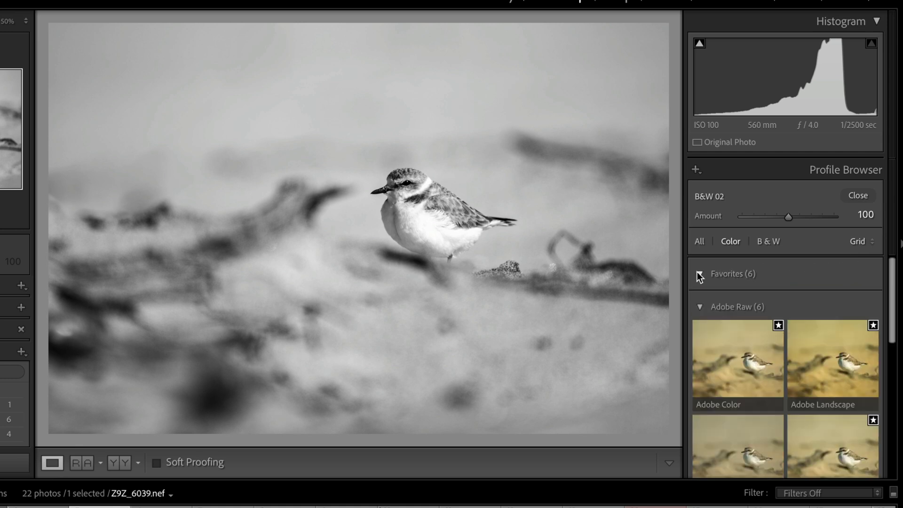
{"action": "scroll", "coordinate": [742, 281], "scroll_direction": "down", "scroll_amount": 1}
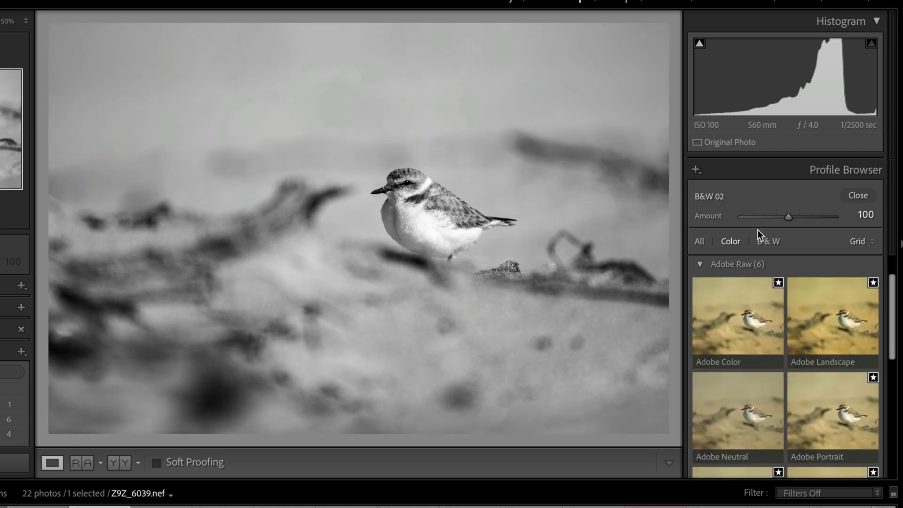
{"action": "left_click", "coordinate": [769, 242]}
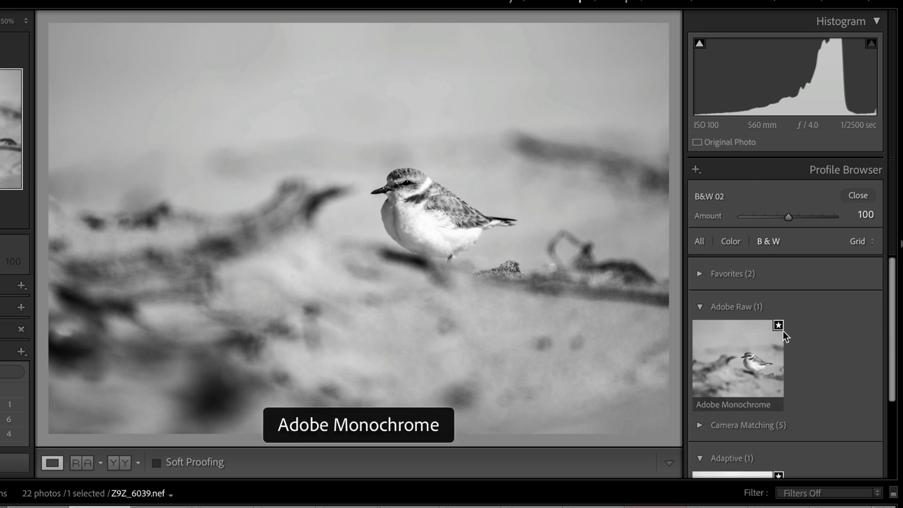
{"action": "scroll", "coordinate": [780, 335], "scroll_direction": "down", "scroll_amount": 1}
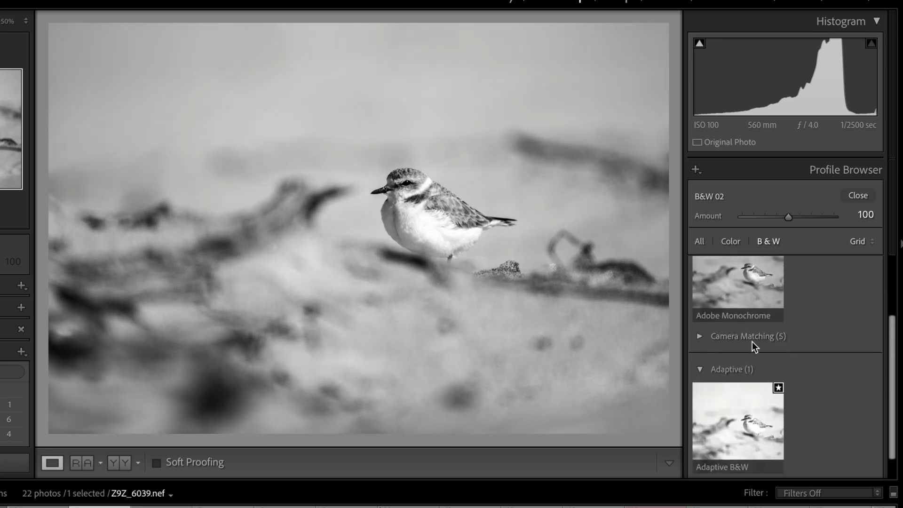
{"action": "scroll", "coordinate": [751, 342], "scroll_direction": "down", "scroll_amount": 1}
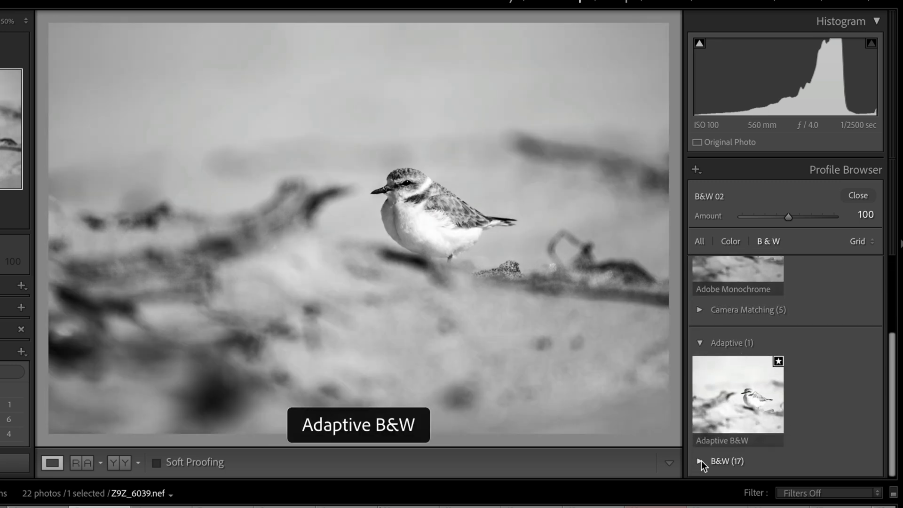
{"action": "left_click", "coordinate": [701, 461]}
Try B&W 11 and B&W 09, then settle on B&W 10 for the plover photo
{"action": "scroll", "coordinate": [702, 461], "scroll_direction": "down", "scroll_amount": 2}
{"action": "scroll", "coordinate": [734, 421], "scroll_direction": "down", "scroll_amount": 15}
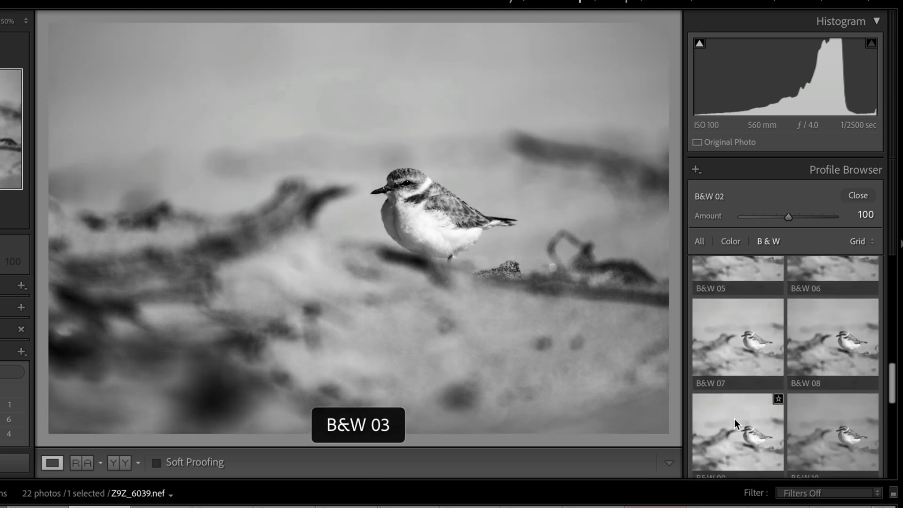
{"action": "scroll", "coordinate": [736, 421], "scroll_direction": "down", "scroll_amount": 2}
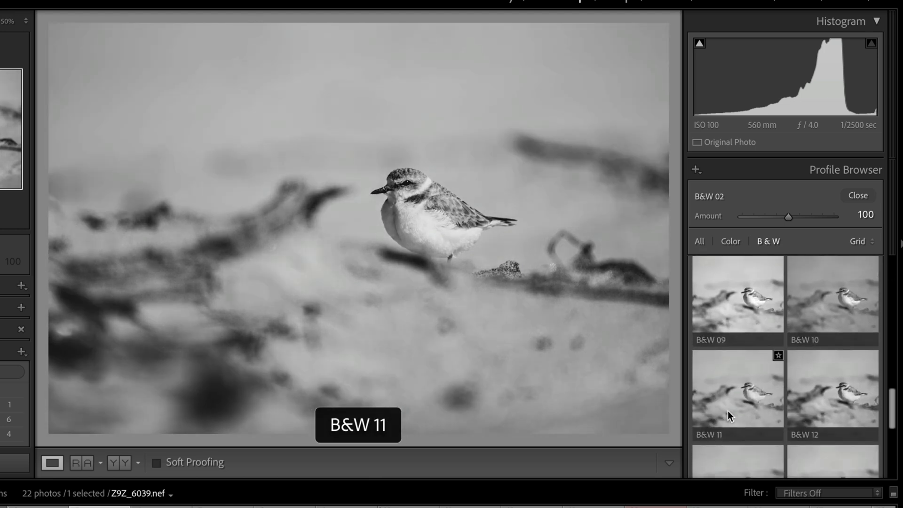
{"action": "left_click", "coordinate": [735, 385]}
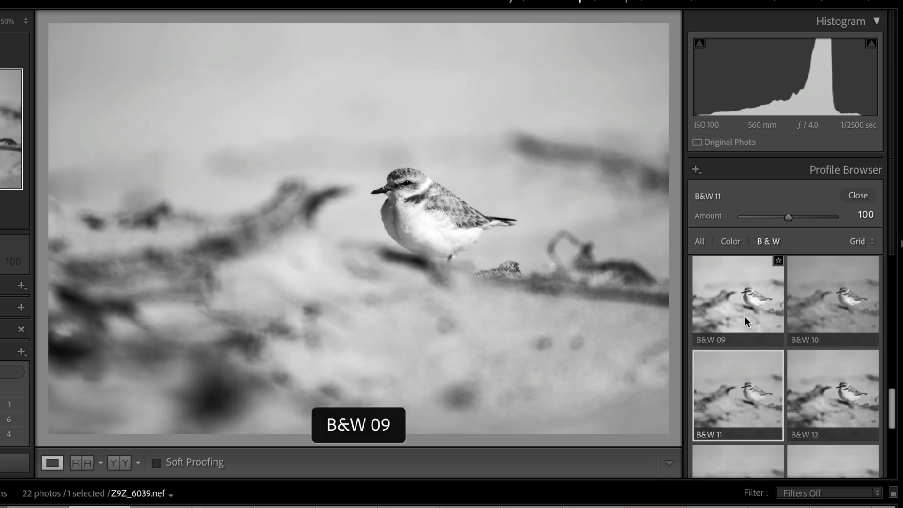
{"action": "left_click", "coordinate": [744, 314]}
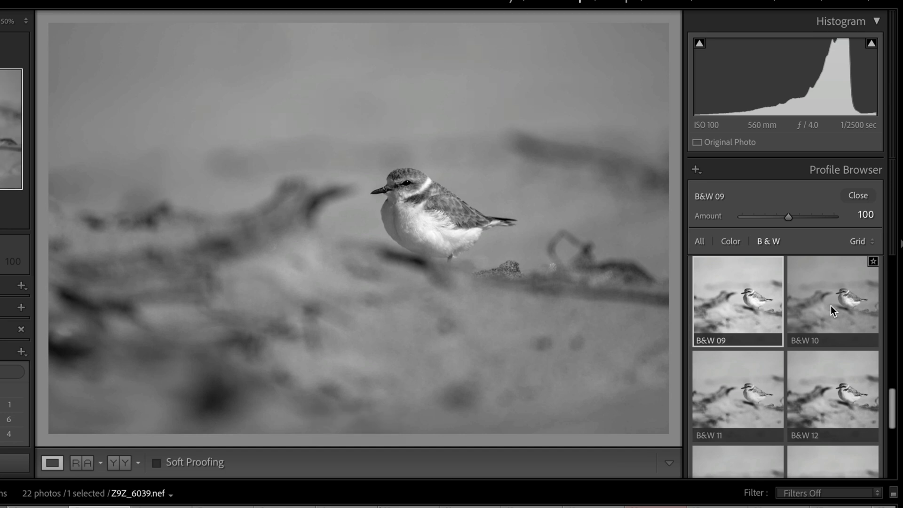
{"action": "left_click", "coordinate": [831, 305]}
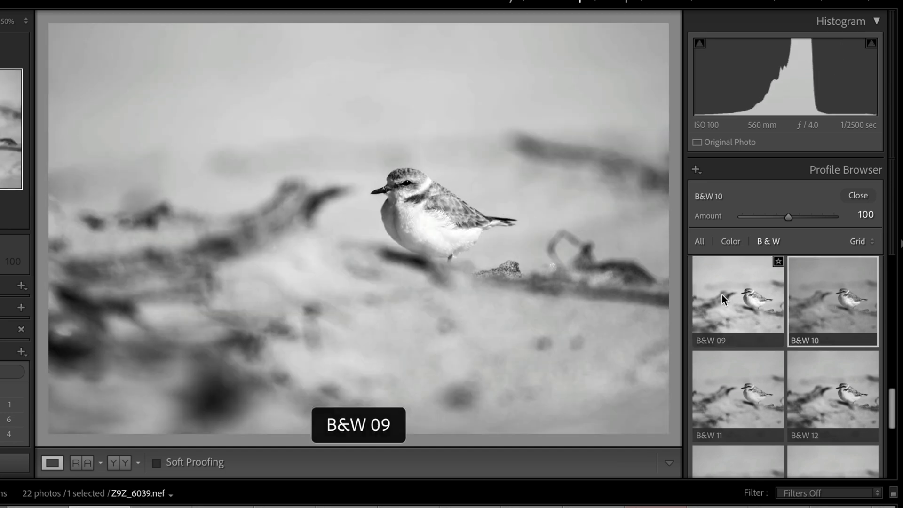
{"action": "scroll", "coordinate": [690, 289], "scroll_direction": "up", "scroll_amount": 5}
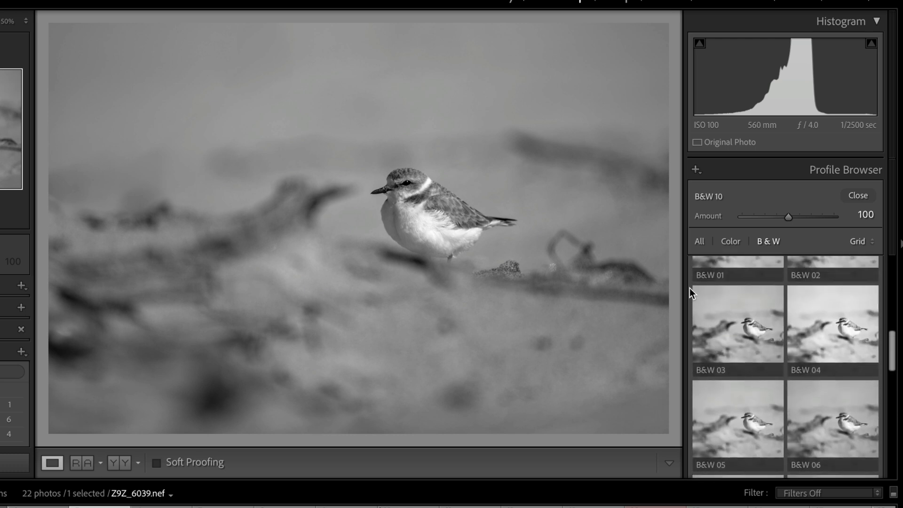